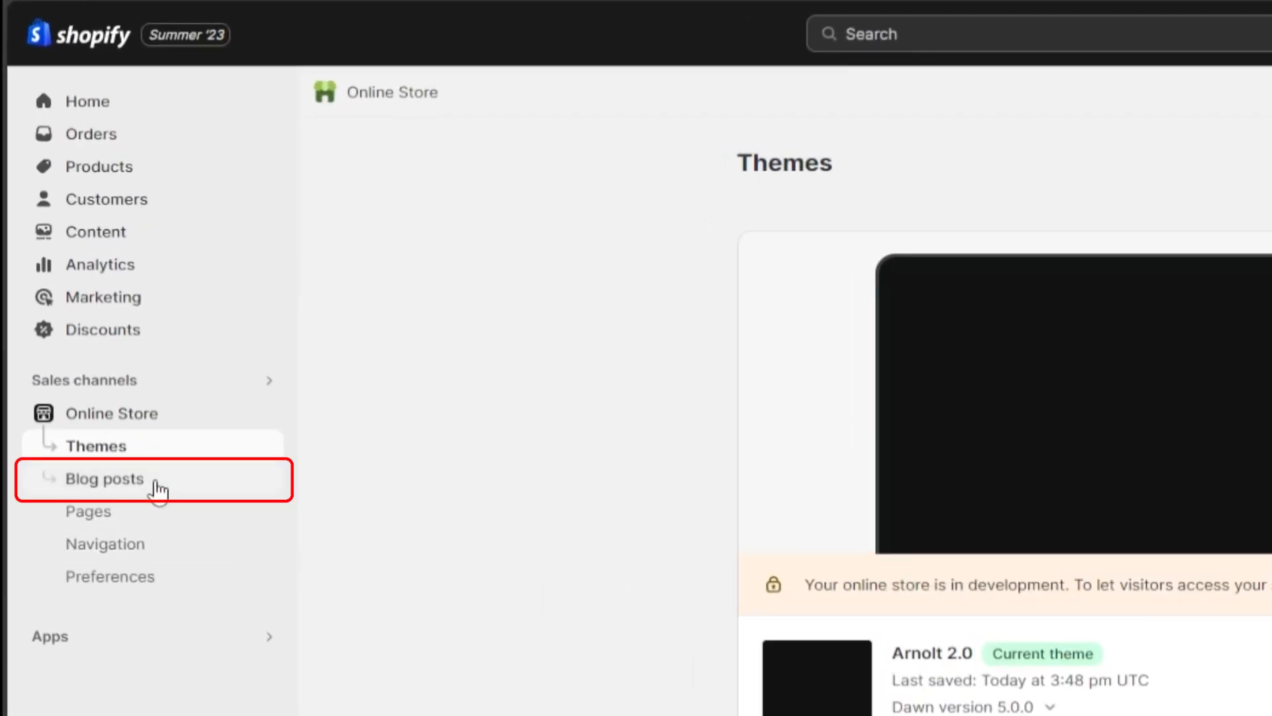
Open the store's blog posts and start adding a new blog post.
left_click(157, 484)
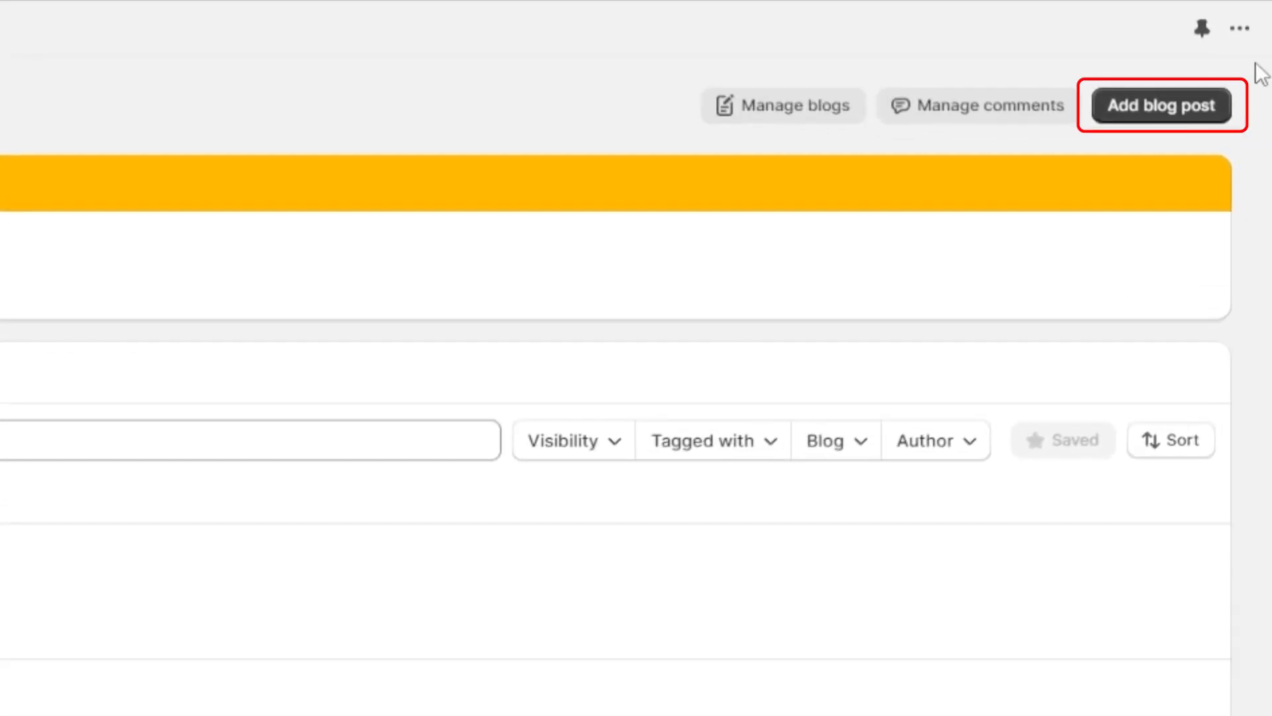
left_click(1165, 110)
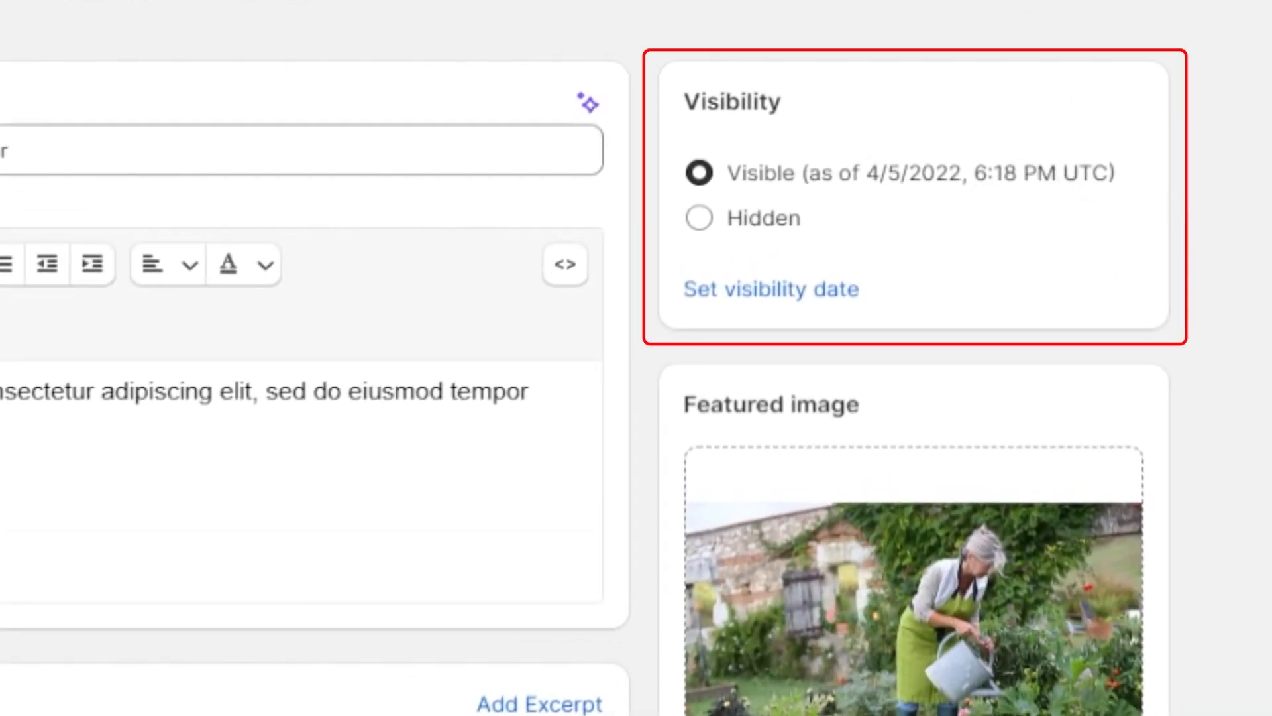
Try assigning the post to a new blog titled "Blog name", and return the blog selection to News.
scroll(1247, 229, "down", 5)
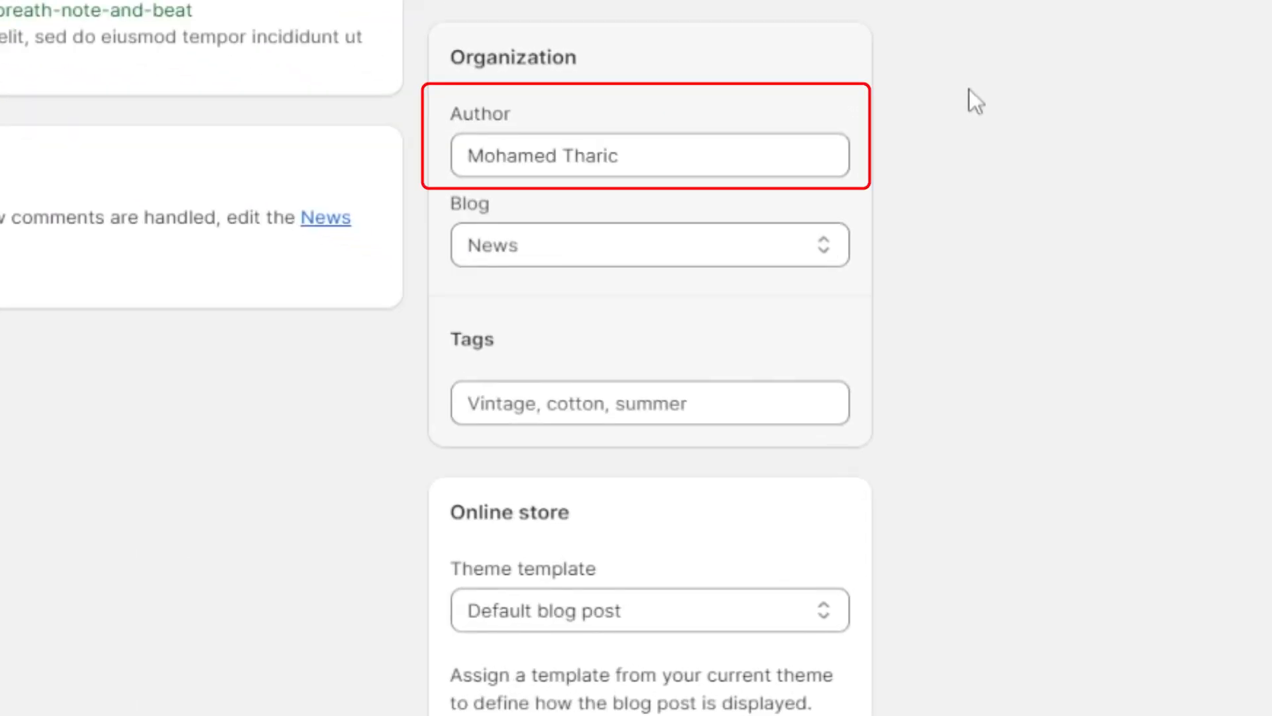
left_click(561, 252)
left_click(584, 310)
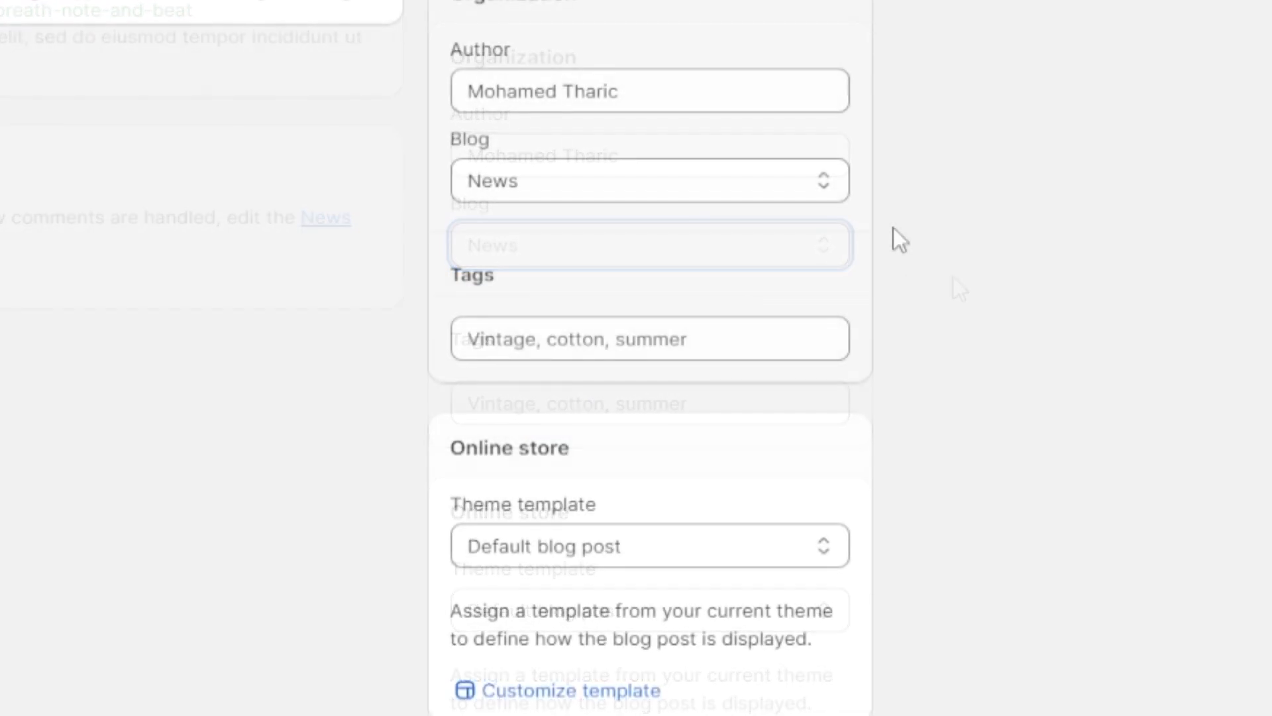
left_click(825, 185)
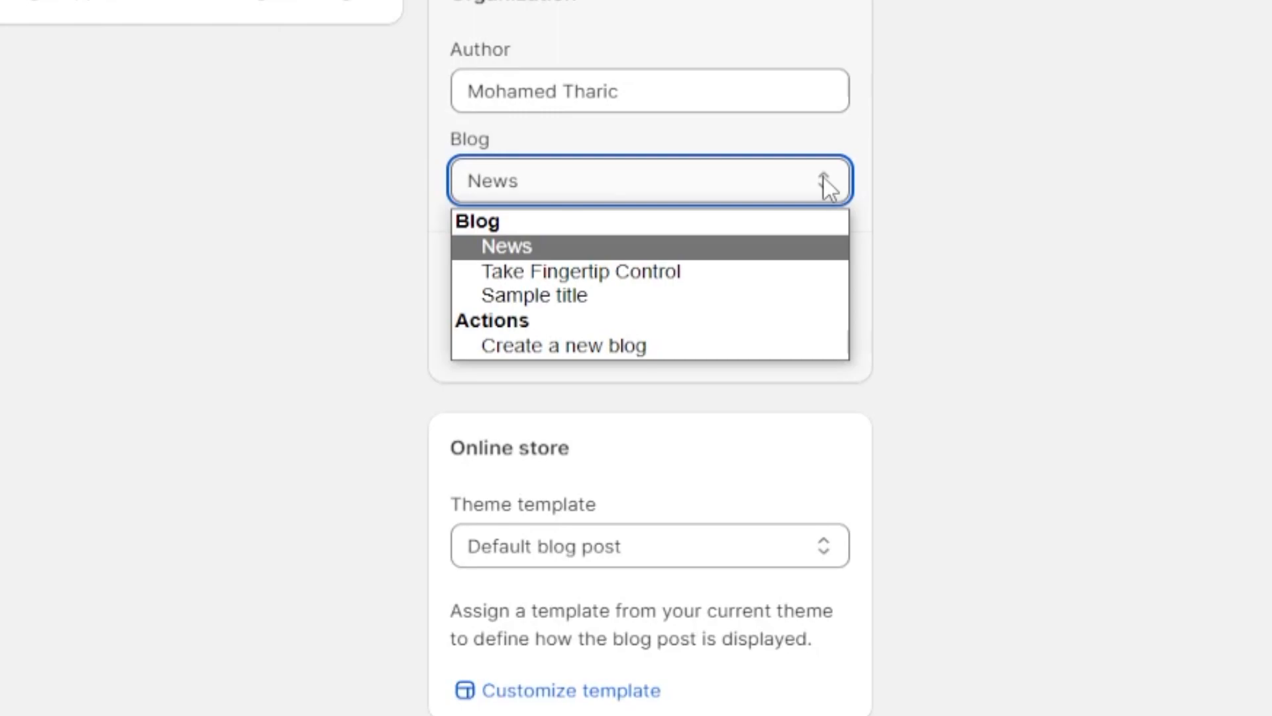
left_click(773, 351)
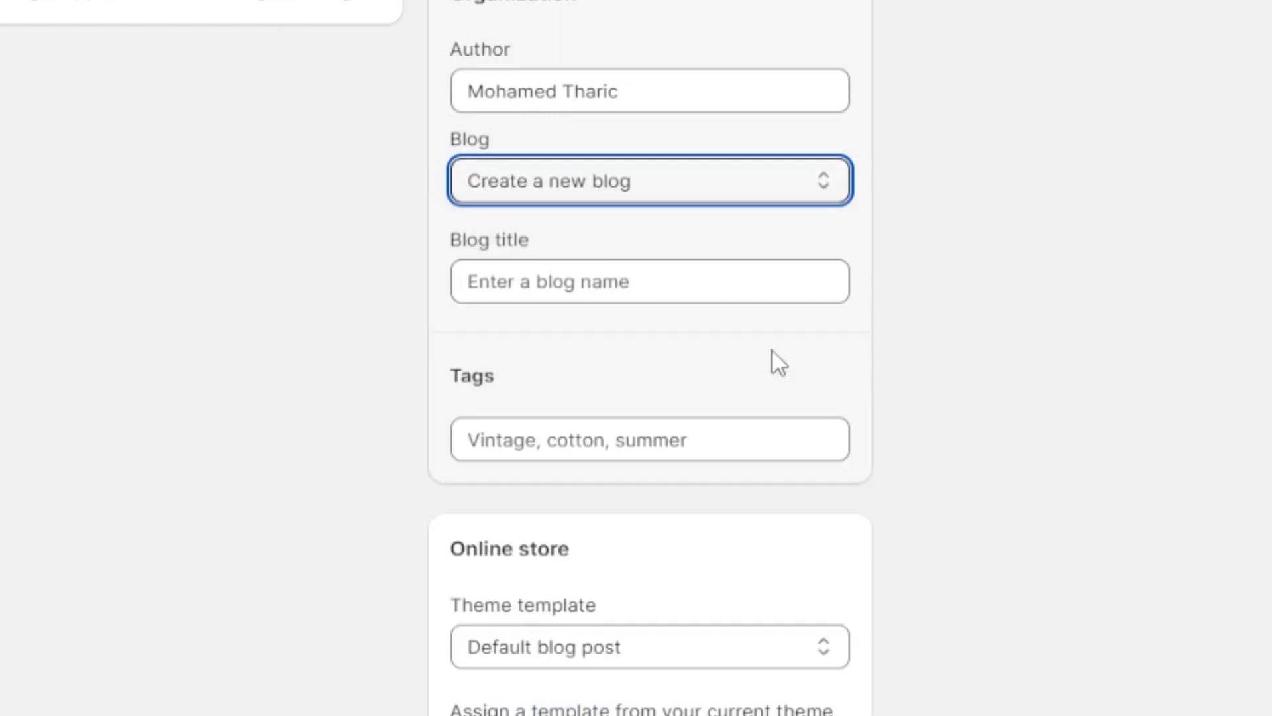
left_click(756, 282)
type("Blog name")
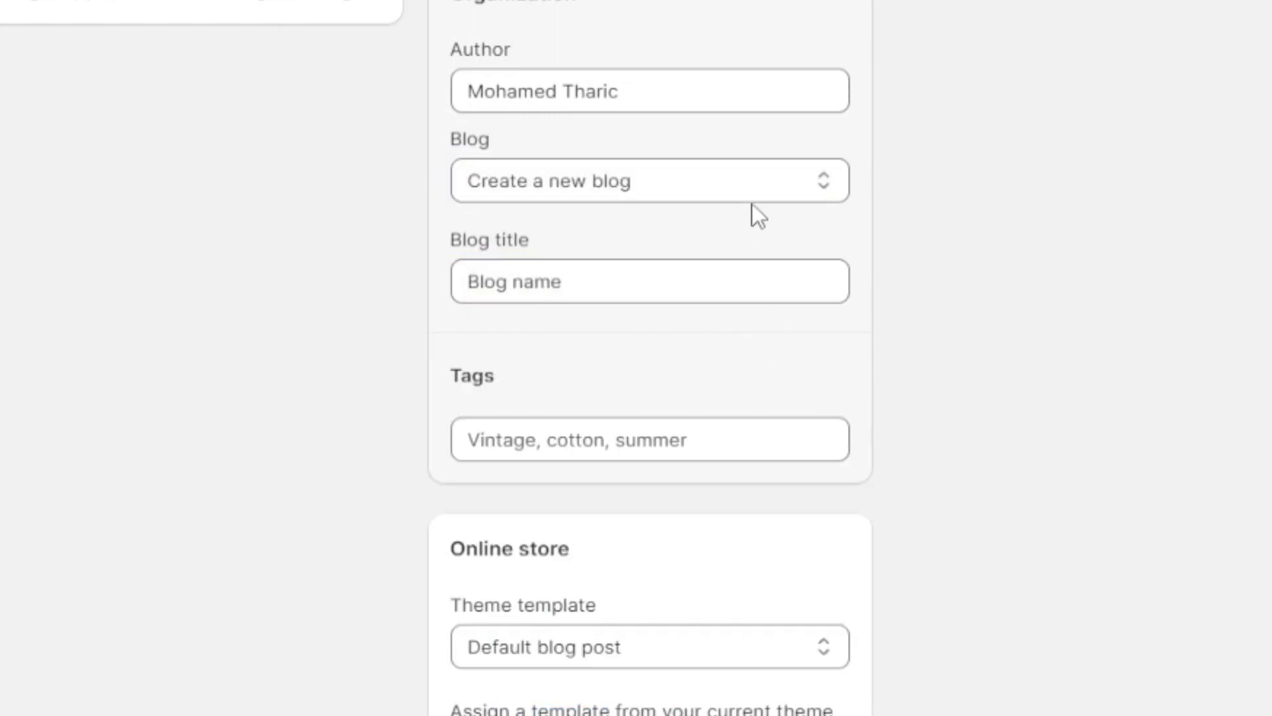
left_click(736, 189)
left_click(656, 245)
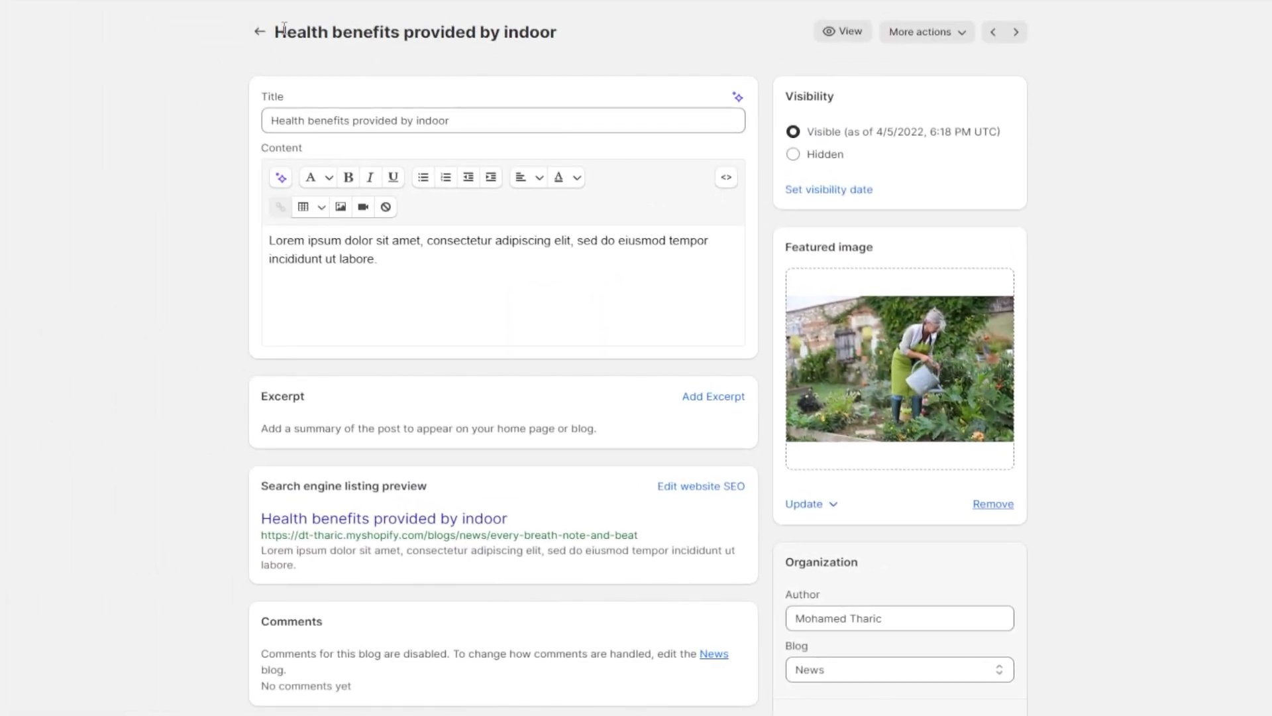
Leave the blog post and open the current Arnolt 2.0 theme for customization.
left_click(259, 31)
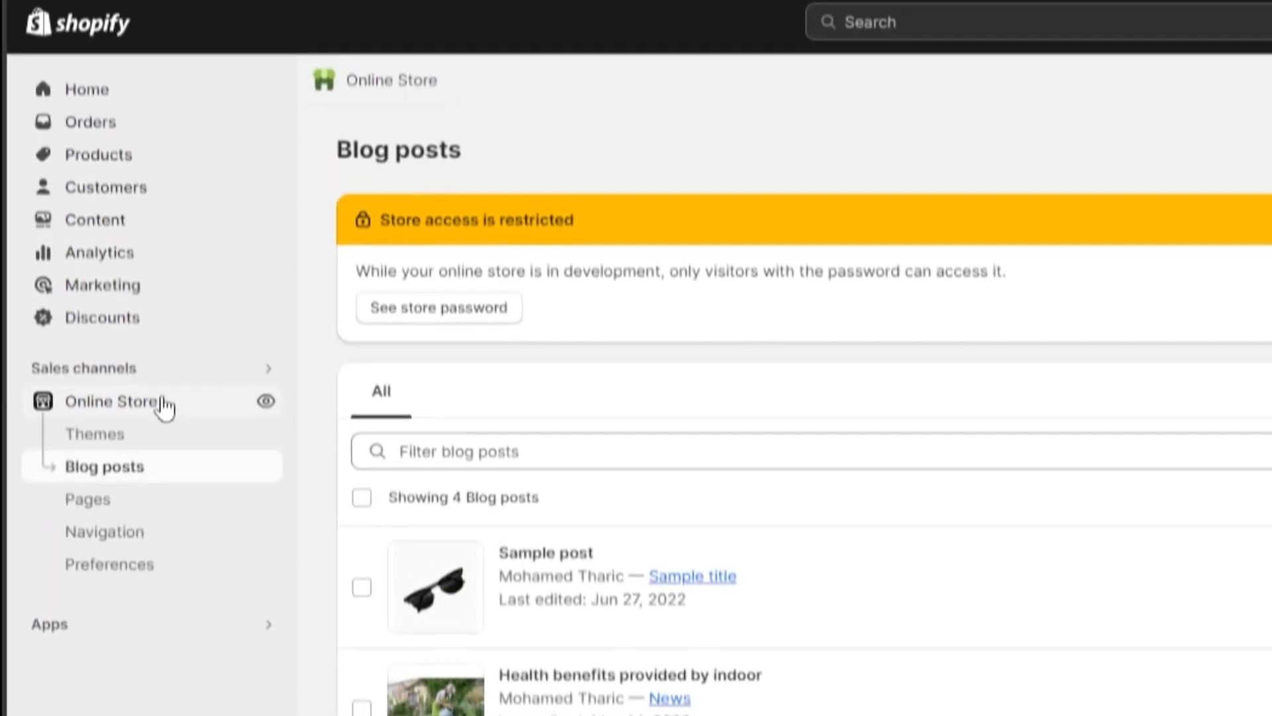
left_click(94, 424)
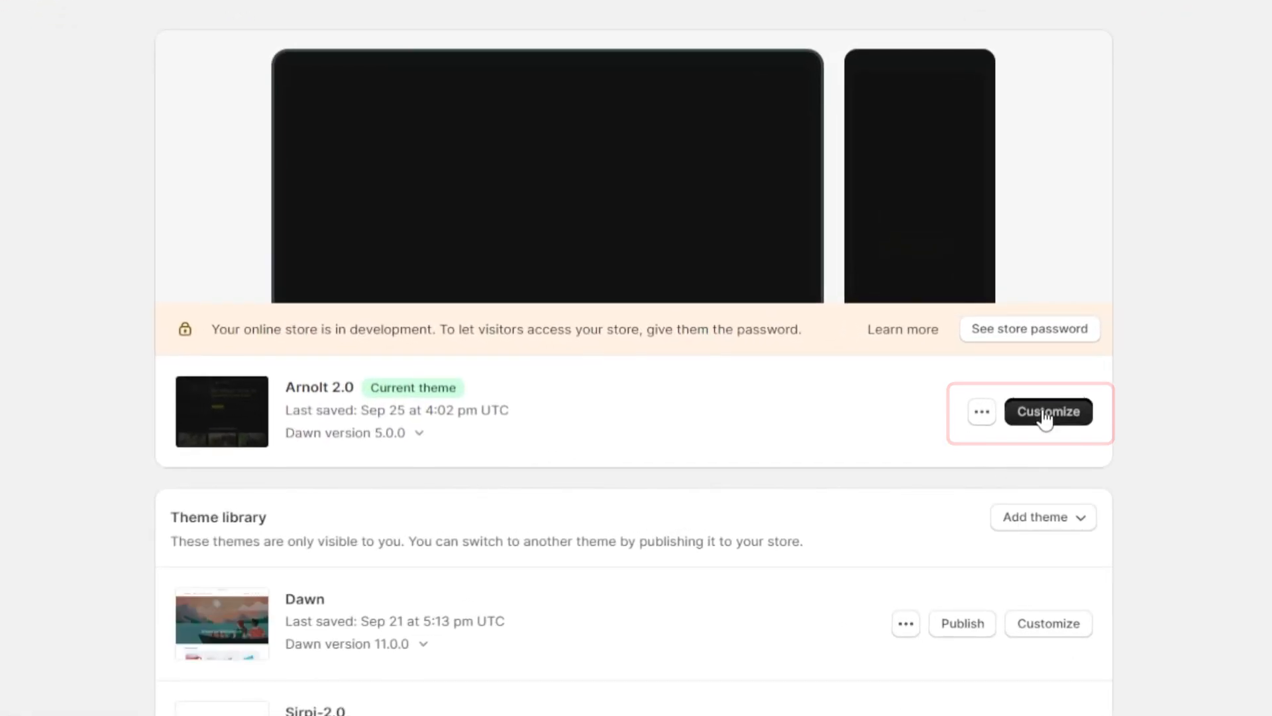
left_click(1045, 417)
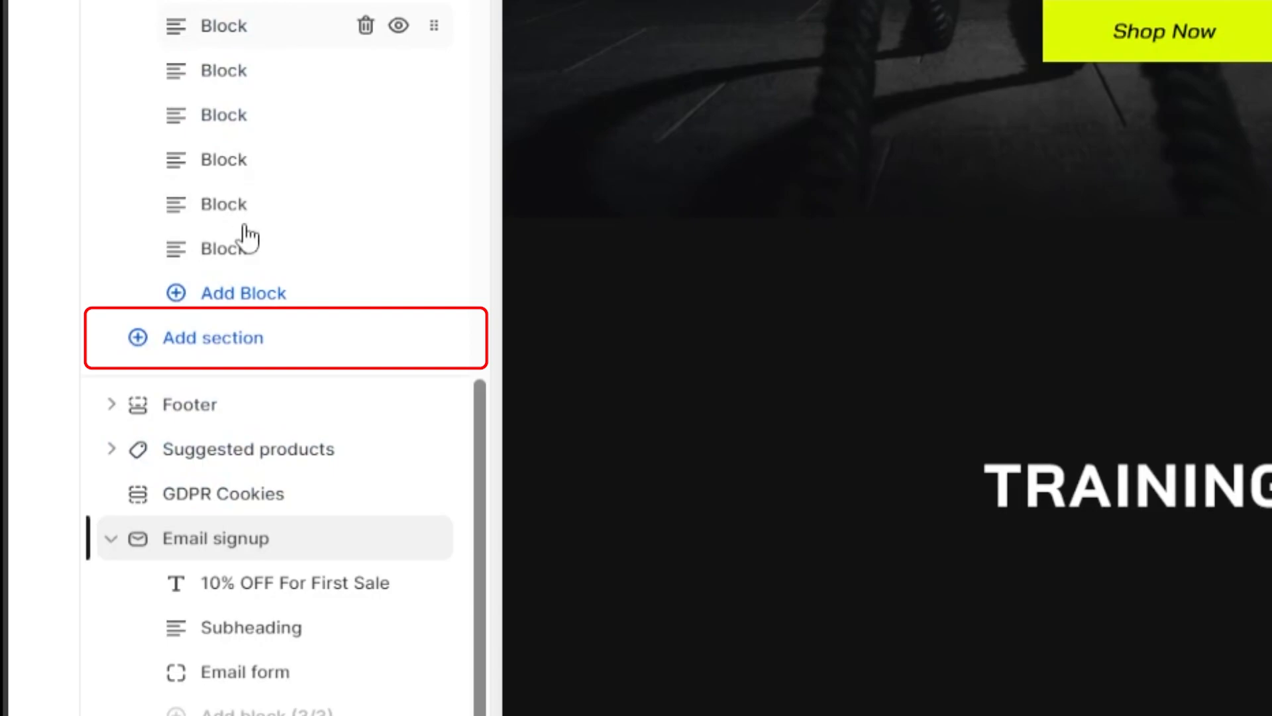
Add a Blog posts section to the home page and move it up to just below the top banner.
left_click(198, 350)
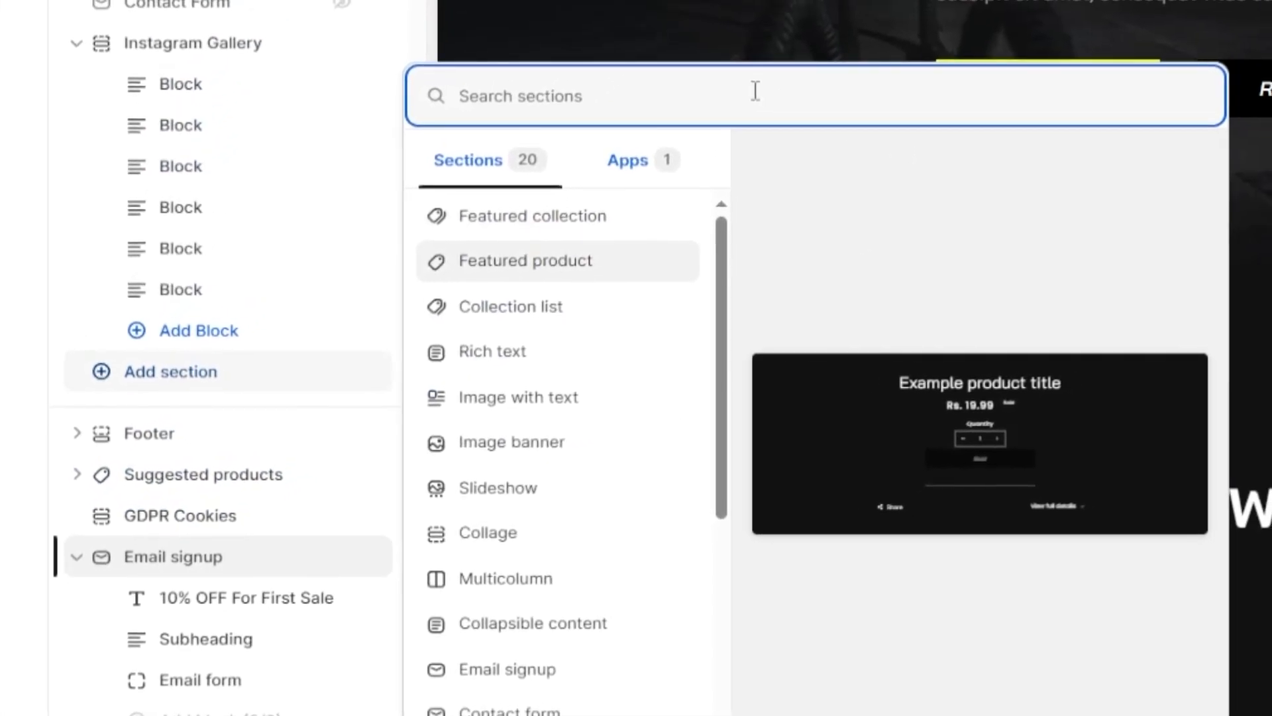
type("blo")
left_click(534, 239)
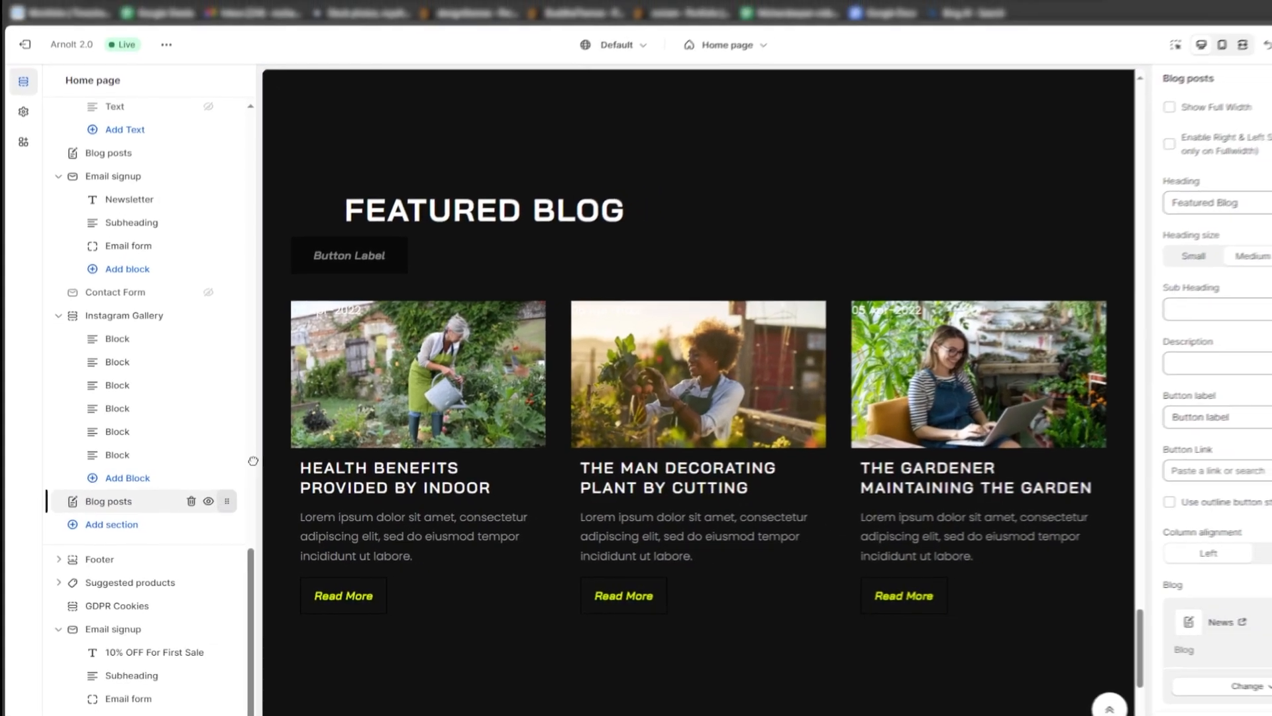
left_click_drag(248, 491, 306, 140)
left_click_drag(258, 216, 258, 447)
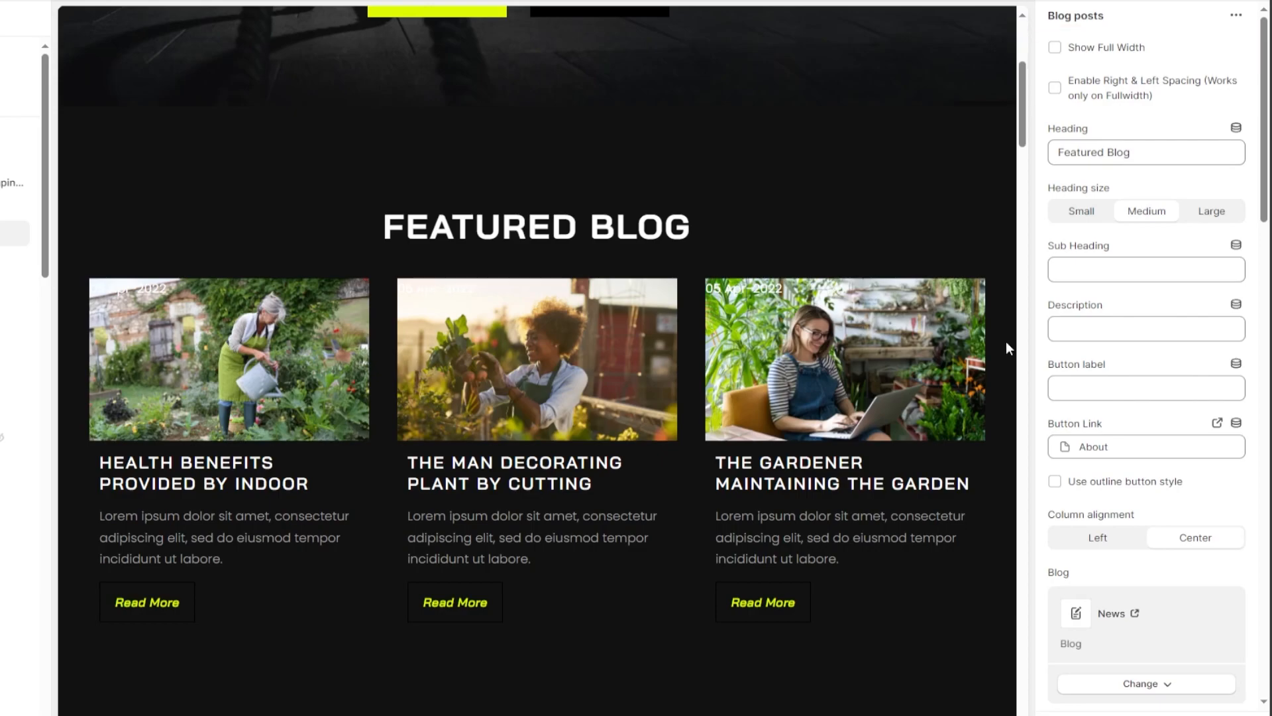
Try the Blog posts section at full width with right and left spacing, and switch both options off again.
left_click(1055, 55)
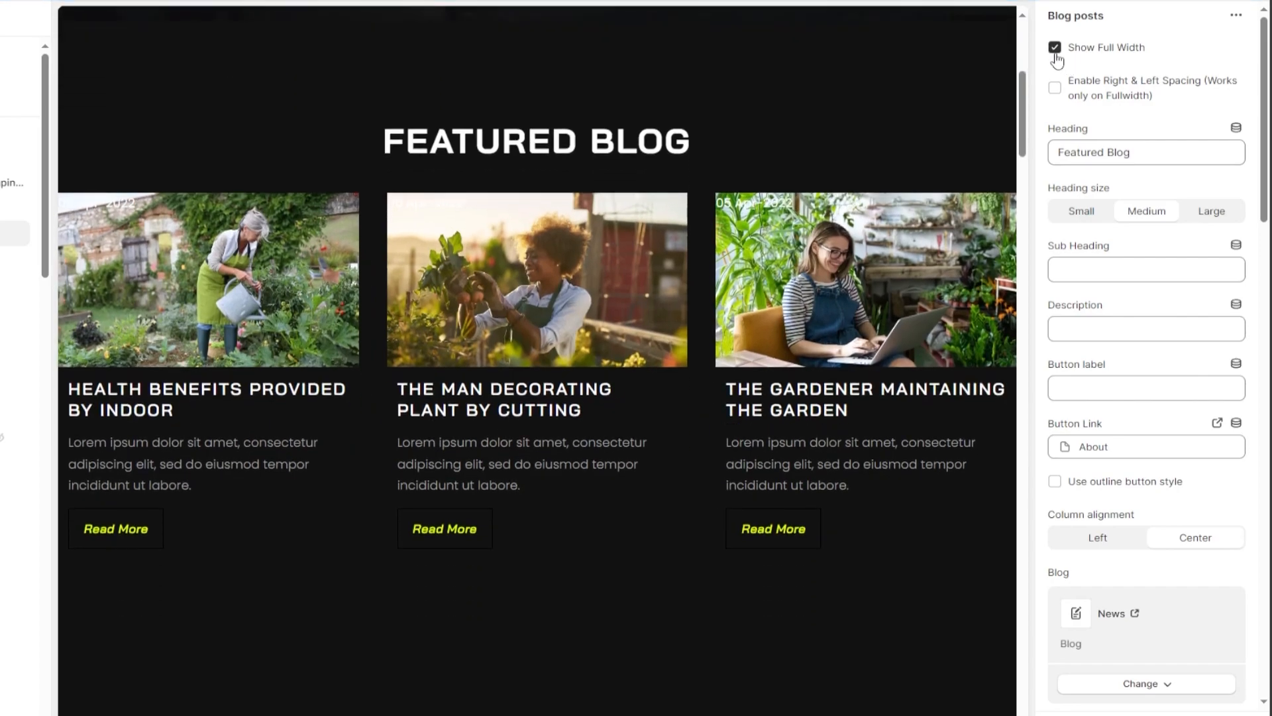
left_click(1055, 89)
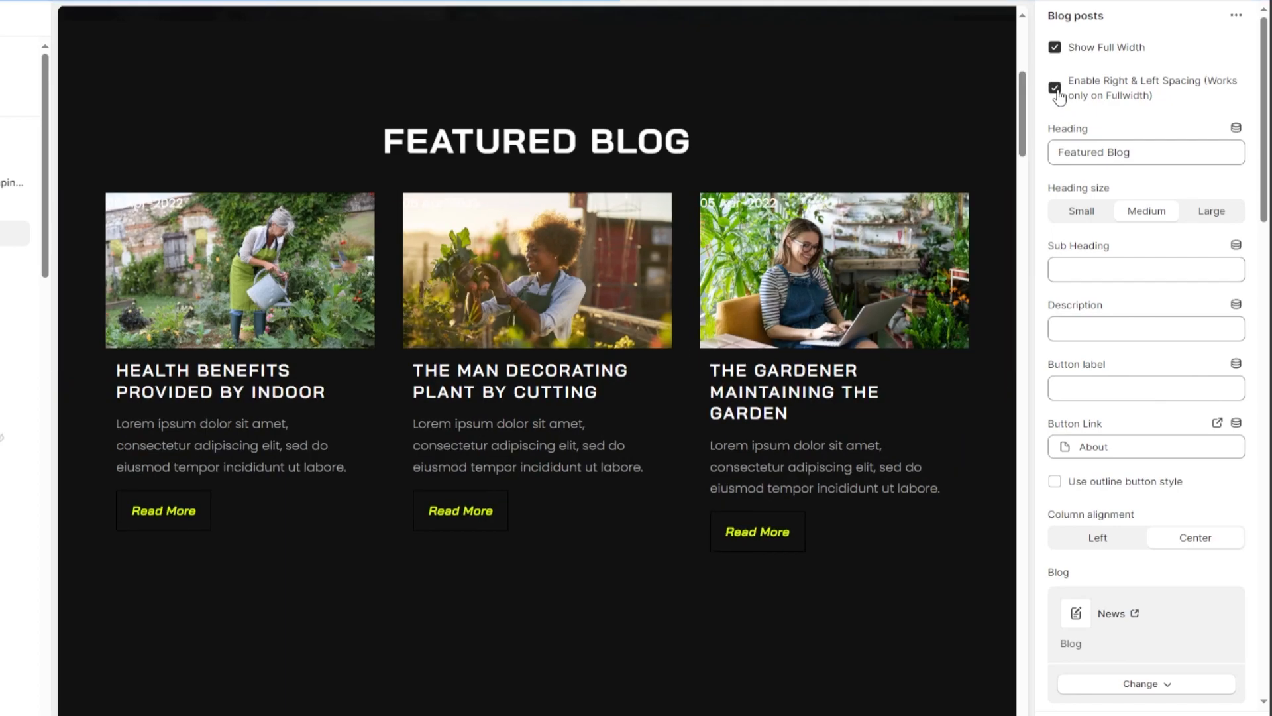
left_click(1056, 89)
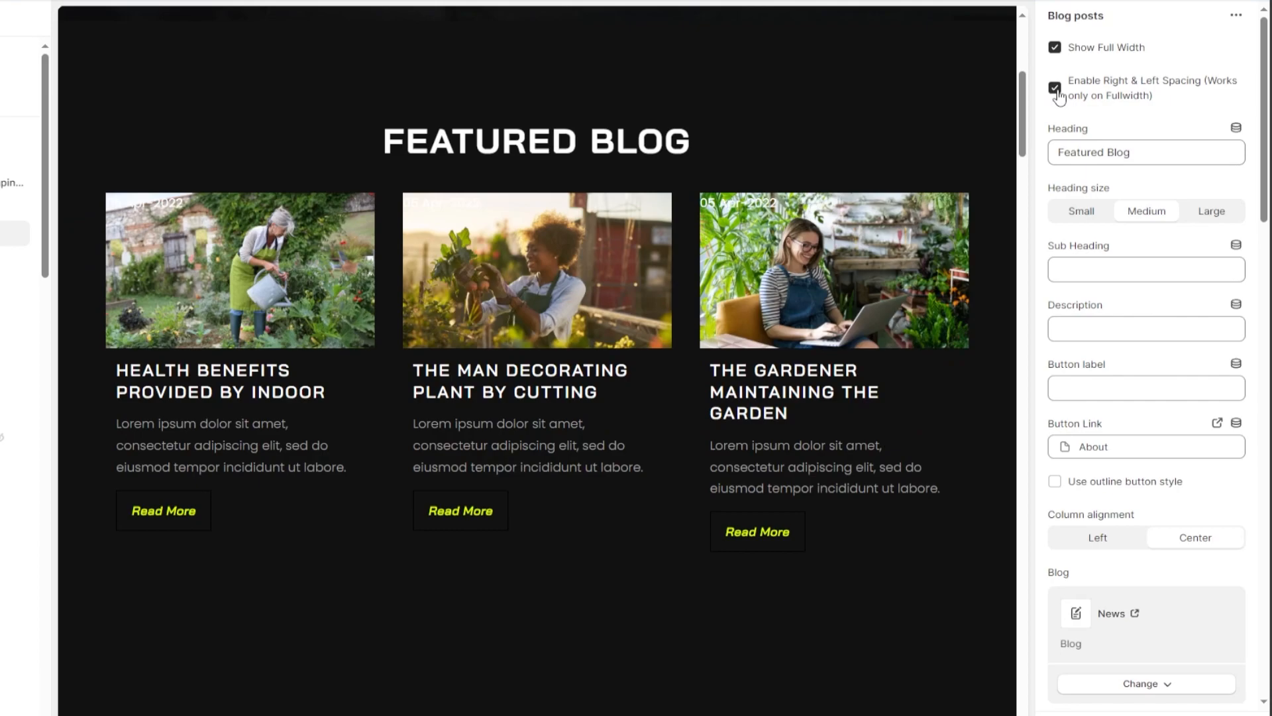
left_click(1055, 89)
left_click(1055, 47)
Try deleting text from the section's Featured Blog heading, and undo the deletion.
left_click(1132, 152)
double_click(1120, 152)
key("BackSpace")
key("ctrl+z")
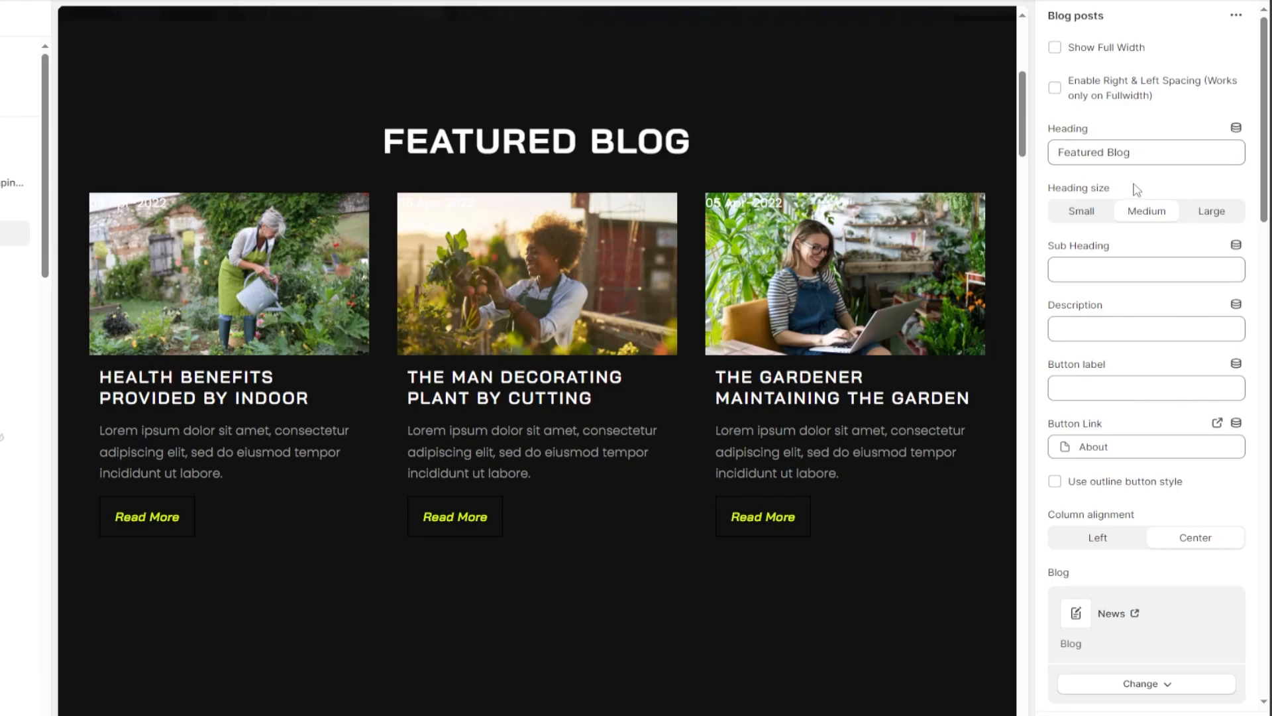
Try the Small and Large heading sizes for the section, and return the size to Medium.
left_click(1086, 212)
left_click(1144, 212)
left_click(1207, 212)
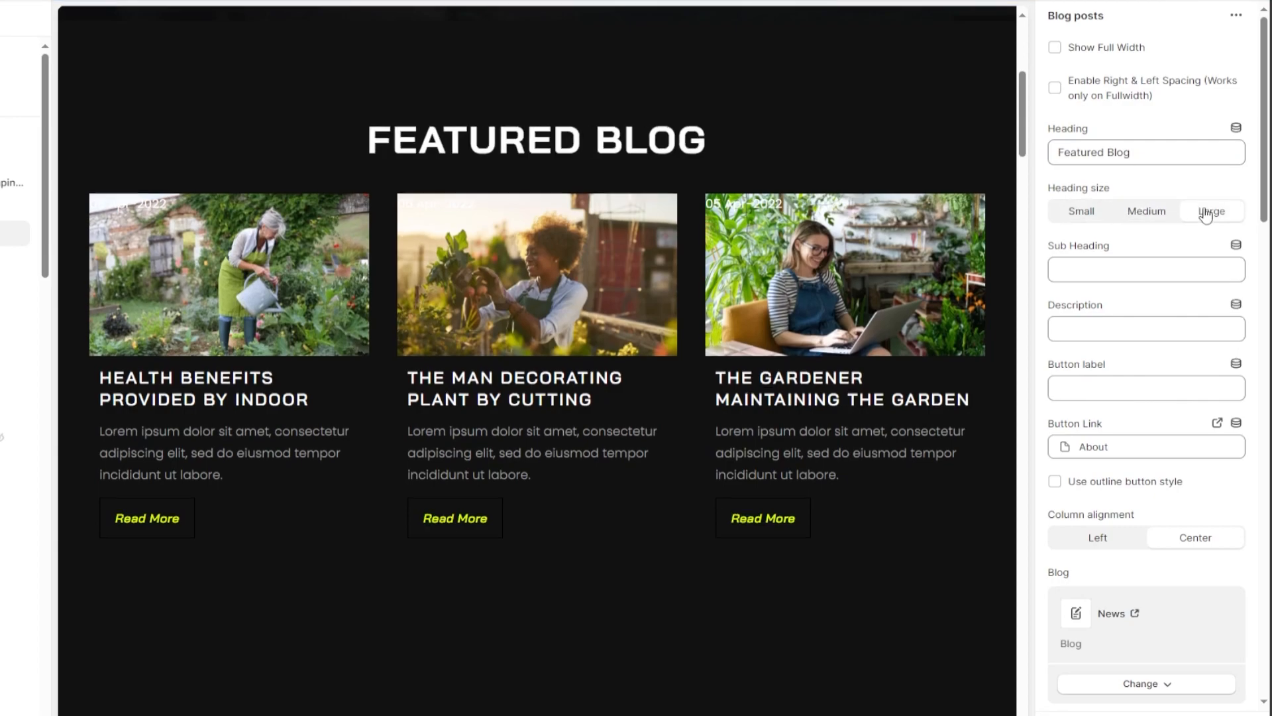
left_click(1145, 210)
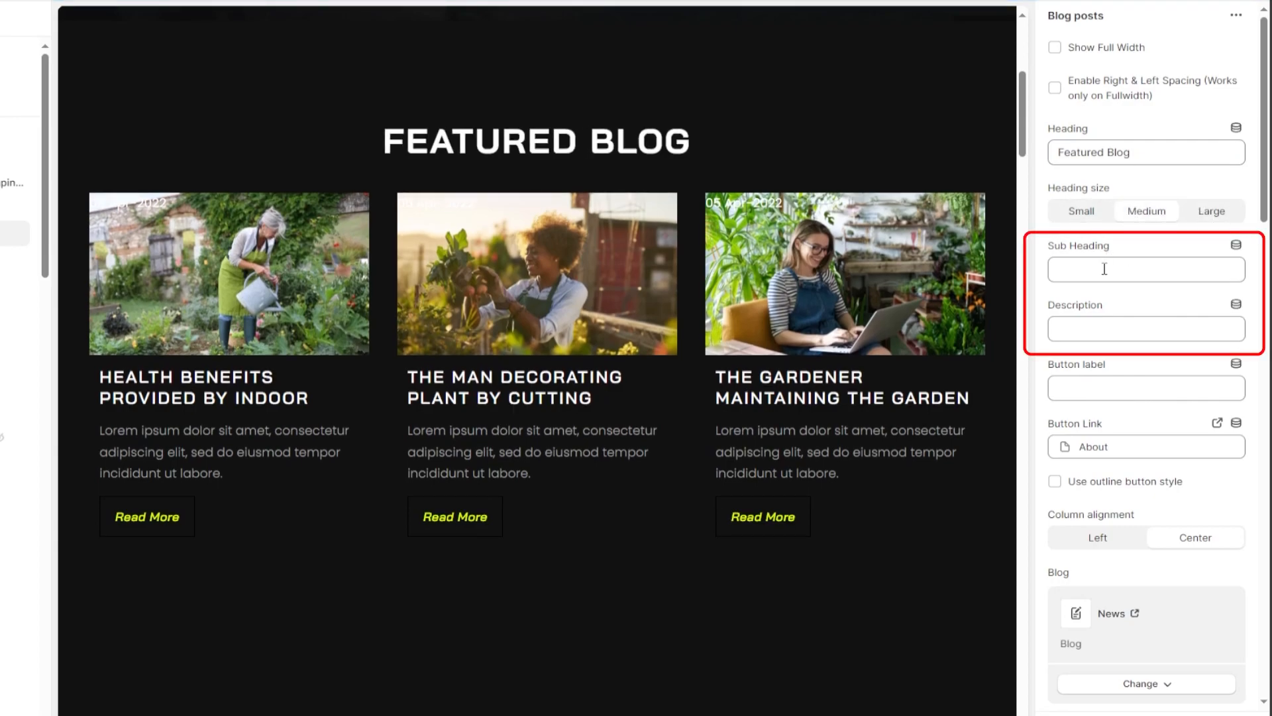
Enter "Sub Heading" as the section's subheading and "Description" as its description.
left_click(1105, 269)
type("Sub Heading")
left_click(1123, 334)
type("Description")
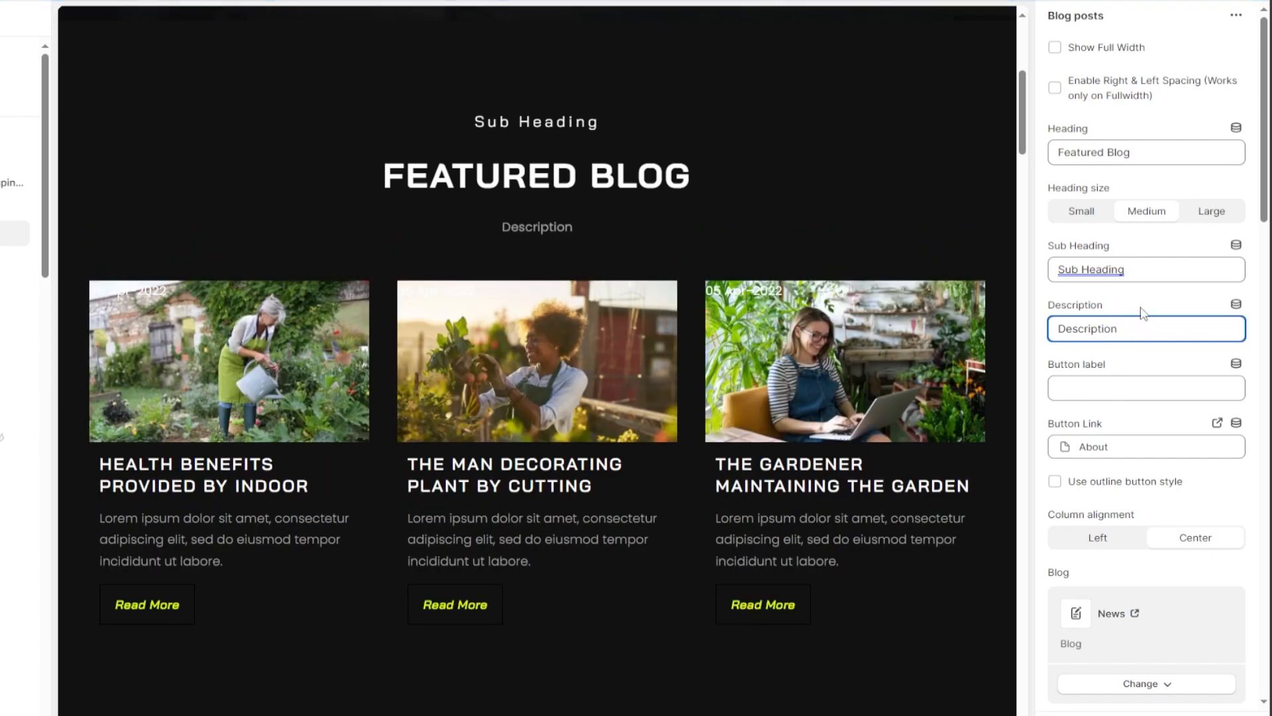
left_click(1142, 313)
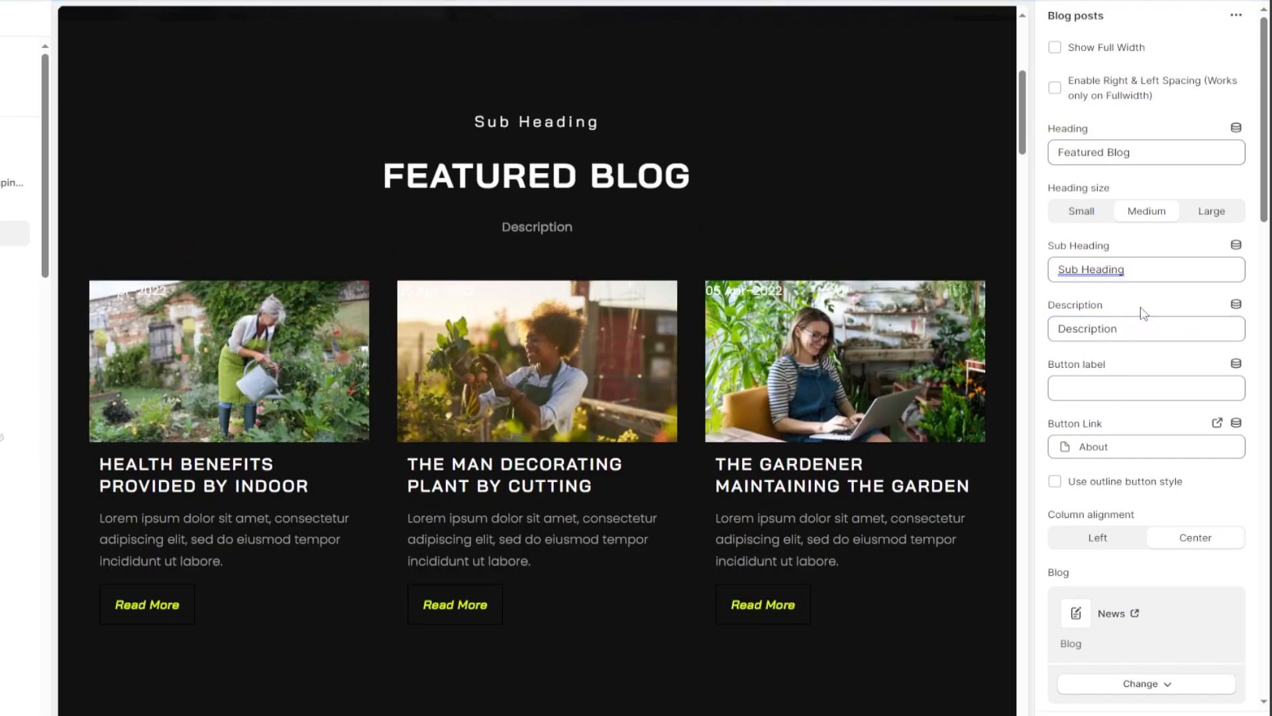
Set the section's button label to "Button" and enable the outline button style.
left_click(1105, 388)
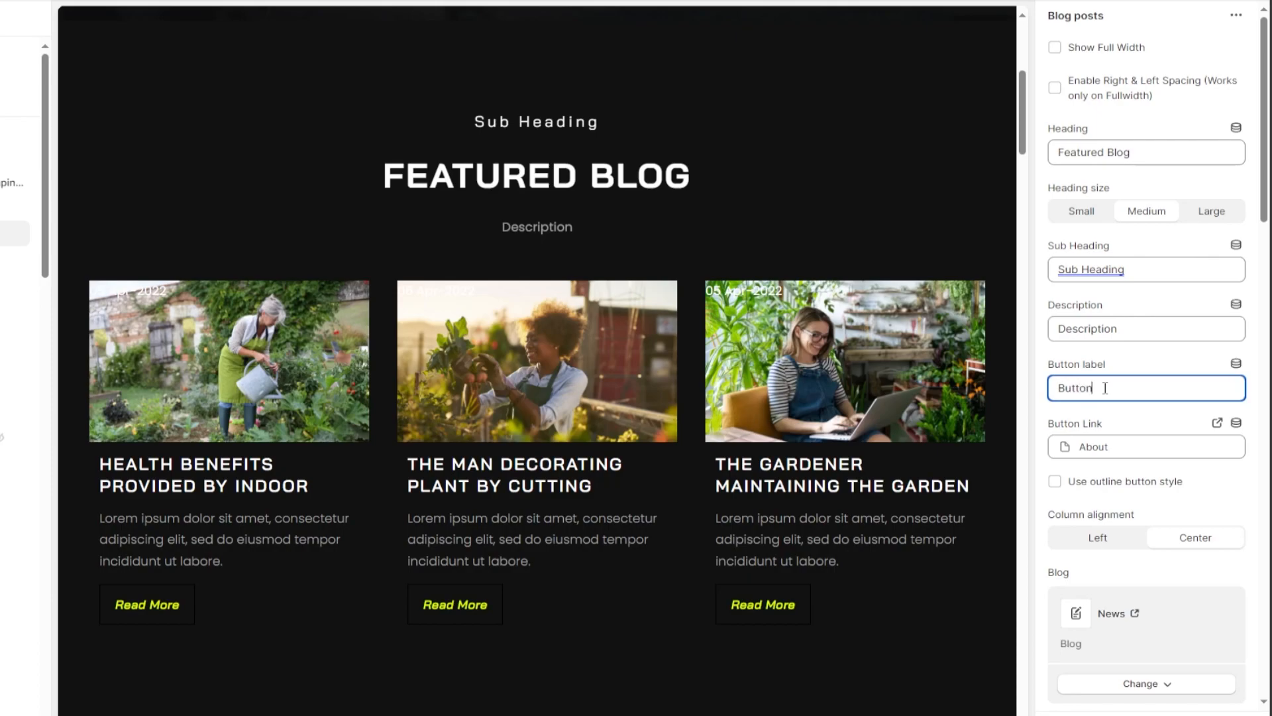
type("Button")
left_click(1137, 368)
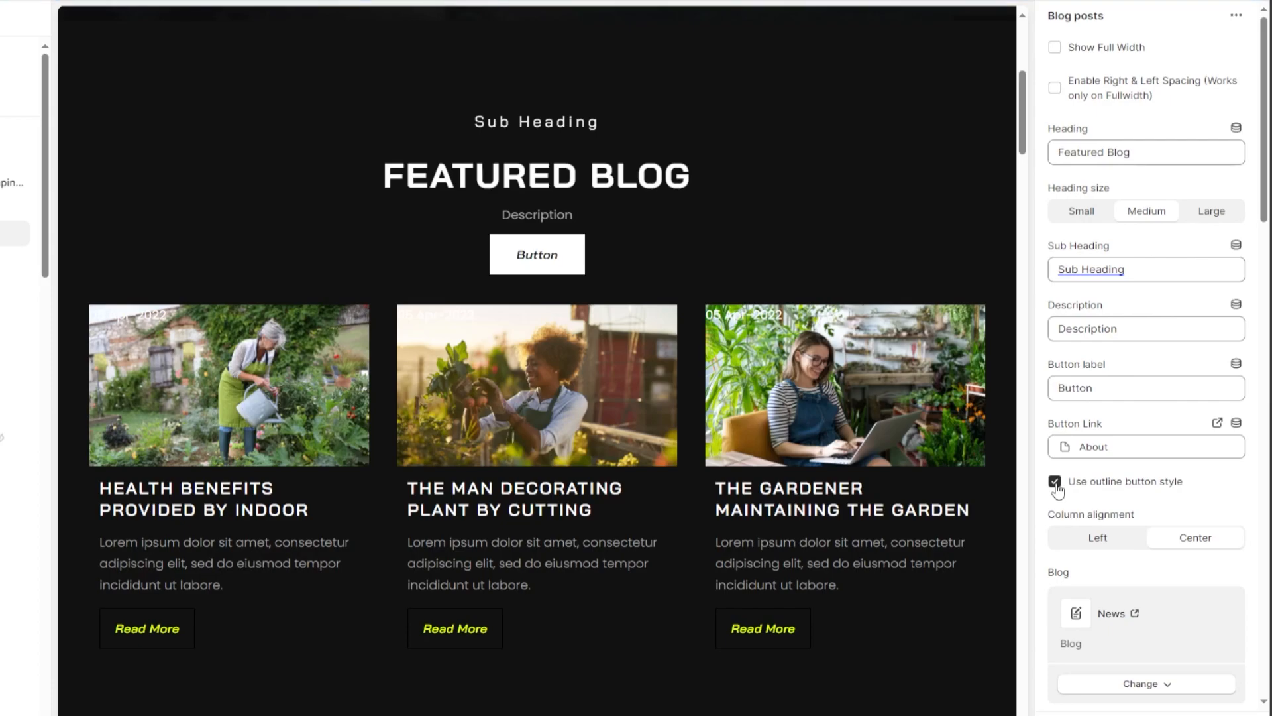
Link the section's button to All collections.
left_click(1116, 447)
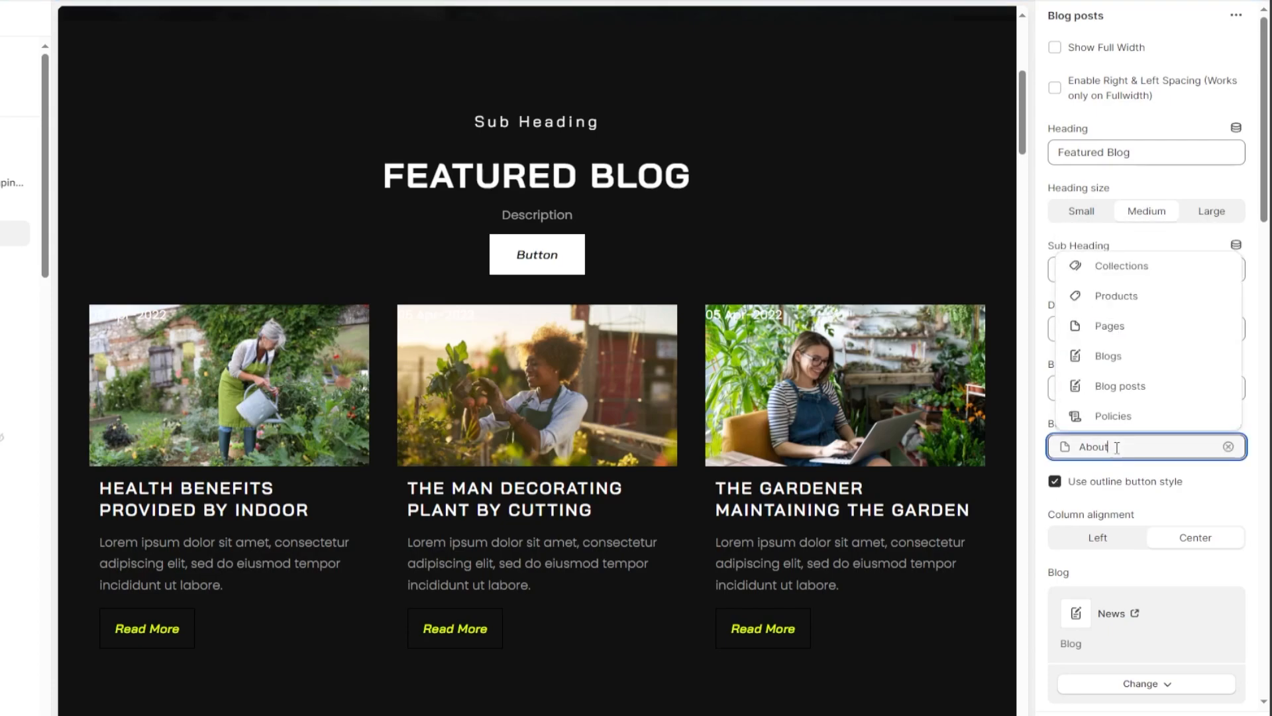
left_click(1123, 269)
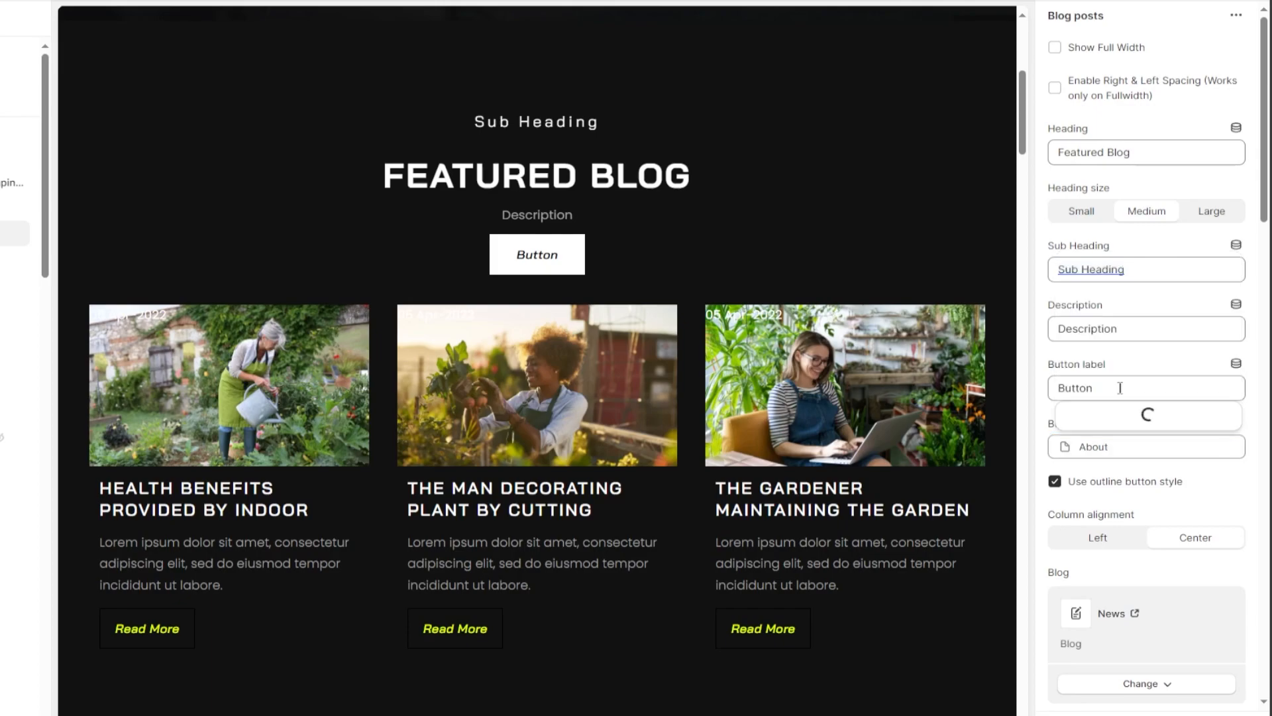
left_click(1104, 116)
Check the column alignment setting and open the choice for changing the section's source blog.
scroll(1113, 359, "down", 3)
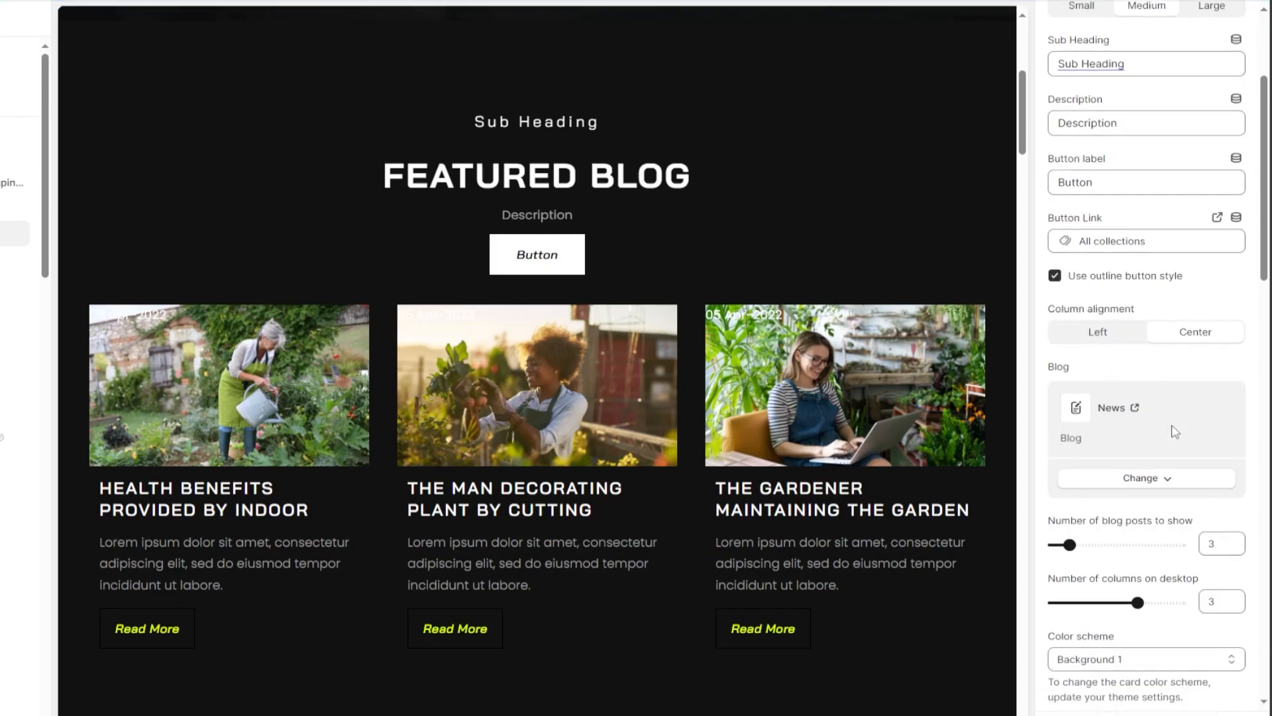
scroll(1113, 359, "up", 2)
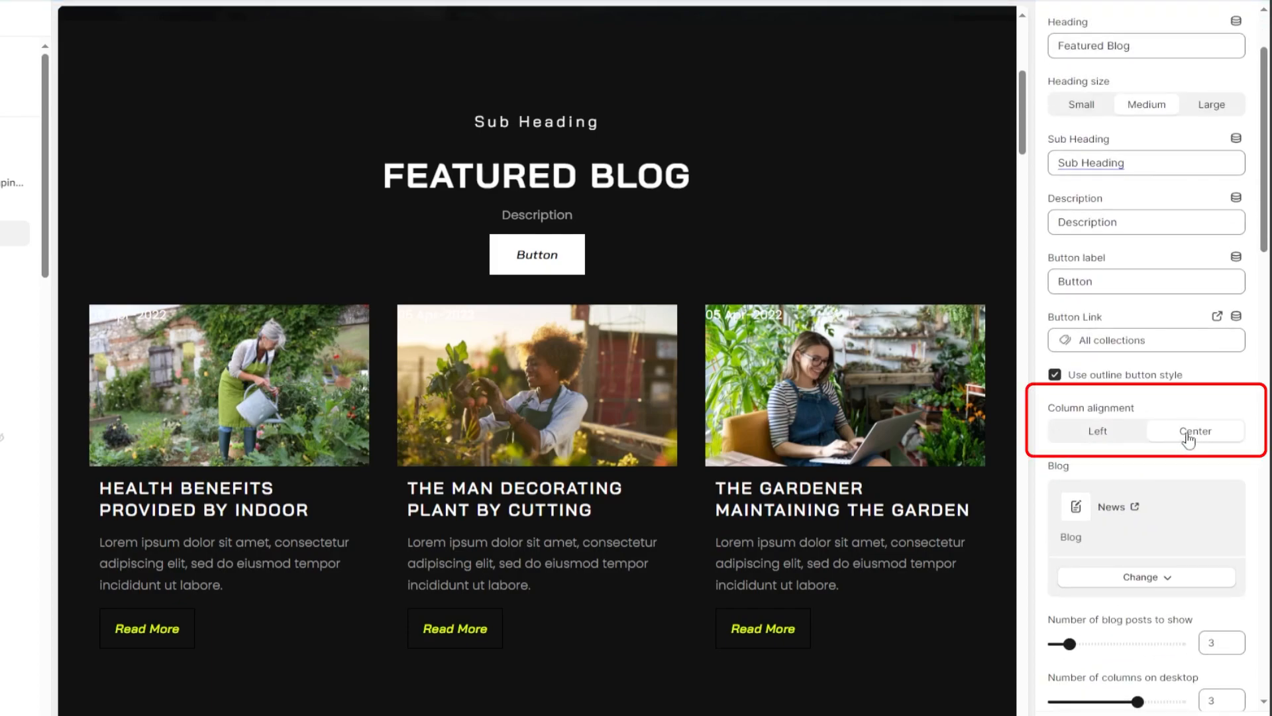
scroll(1153, 397, "down", 4)
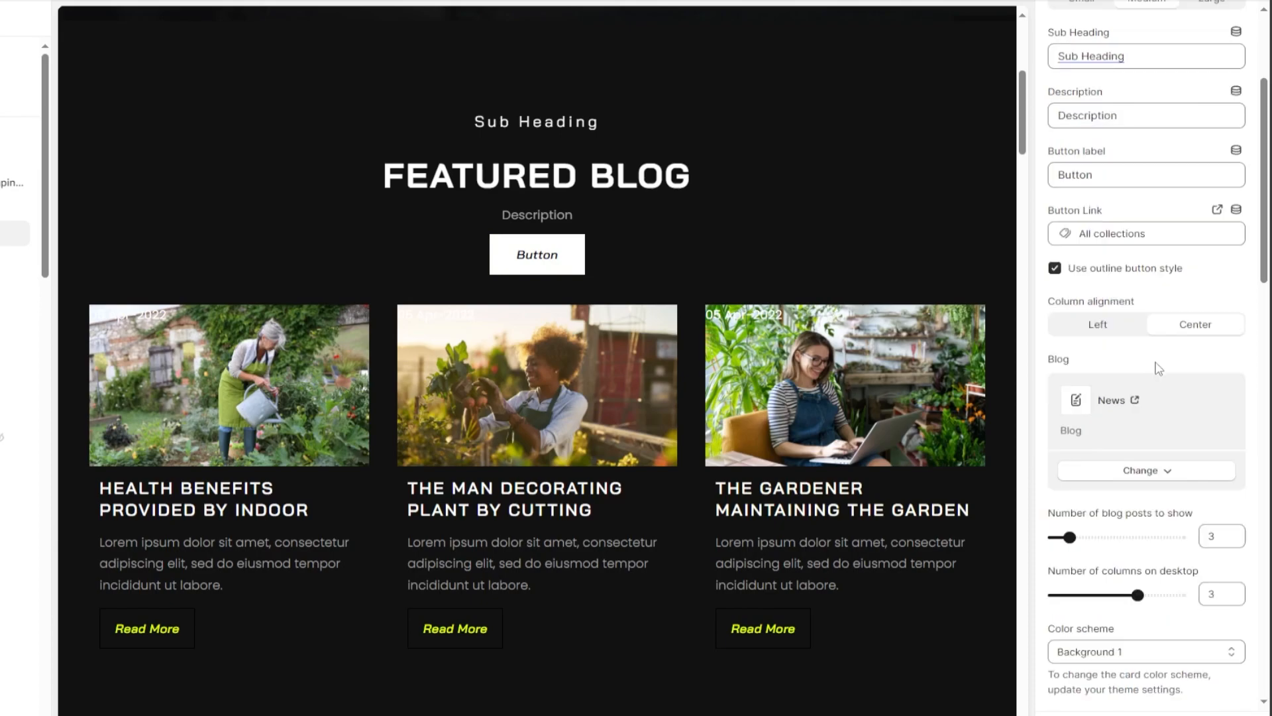
left_click(1158, 366)
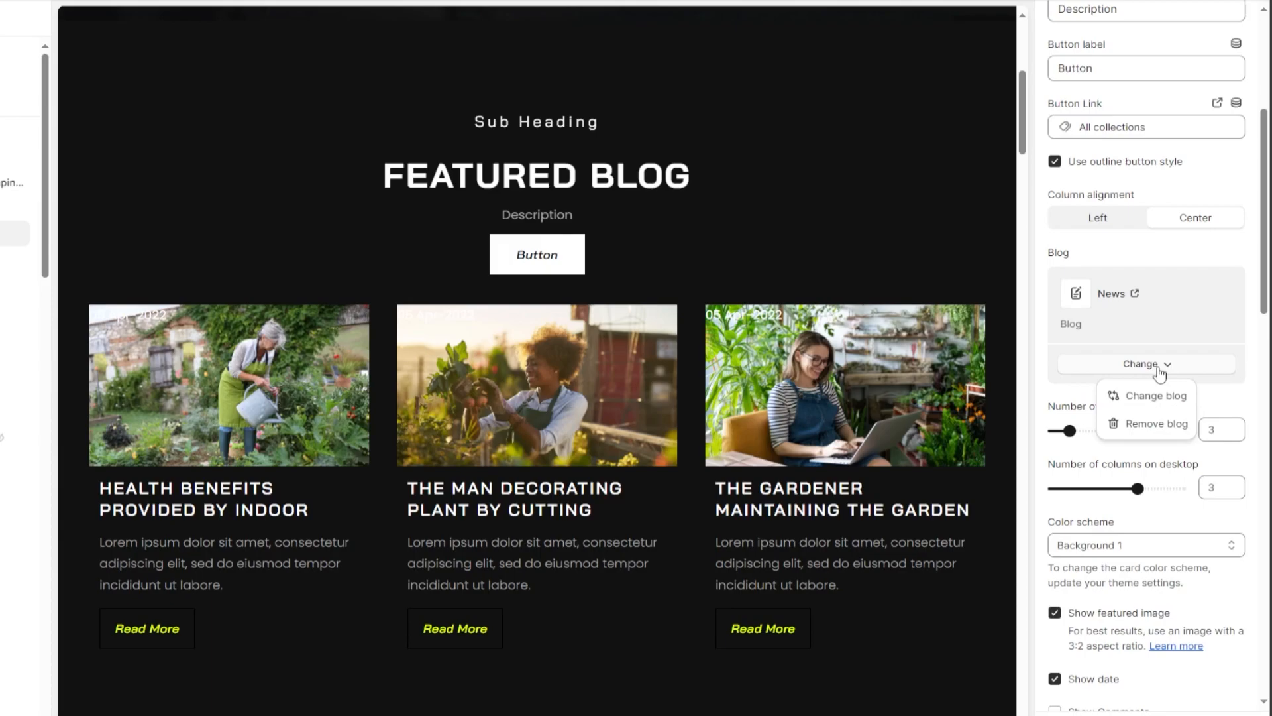
left_click(1154, 397)
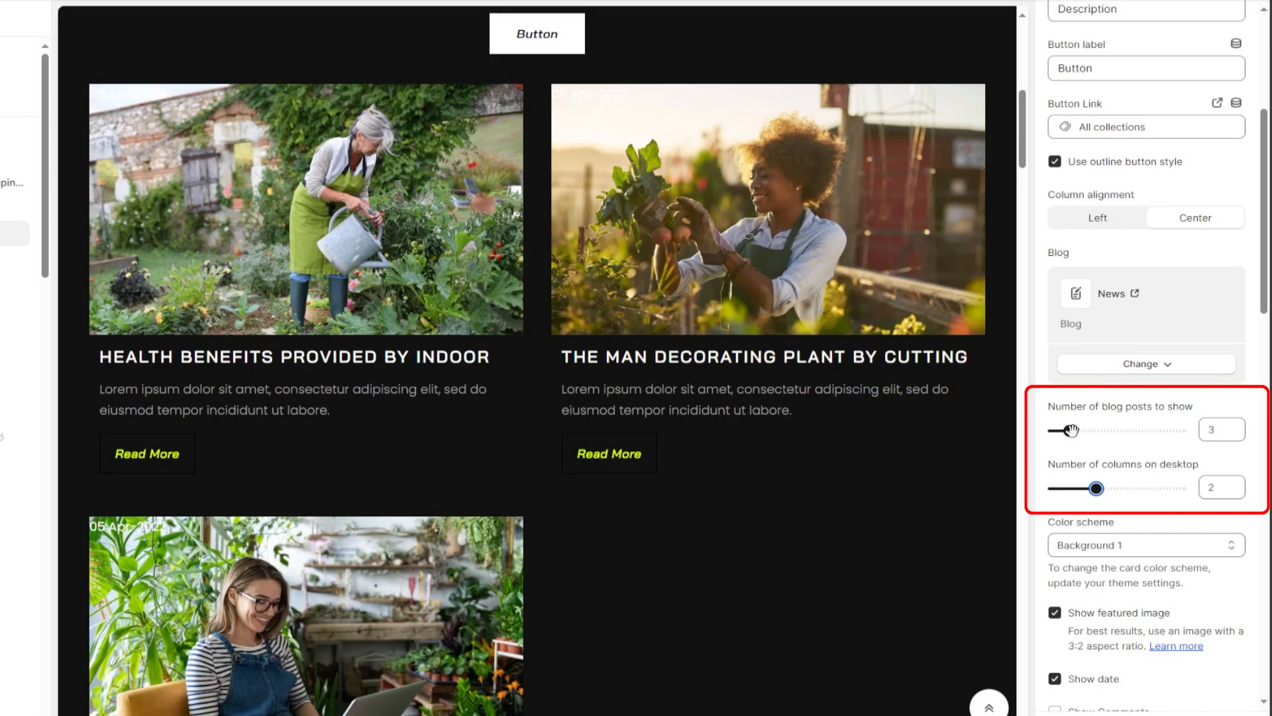
Try showing 2 blog posts in 2 desktop columns, and restore both the post and column counts to 3.
left_click(1070, 431)
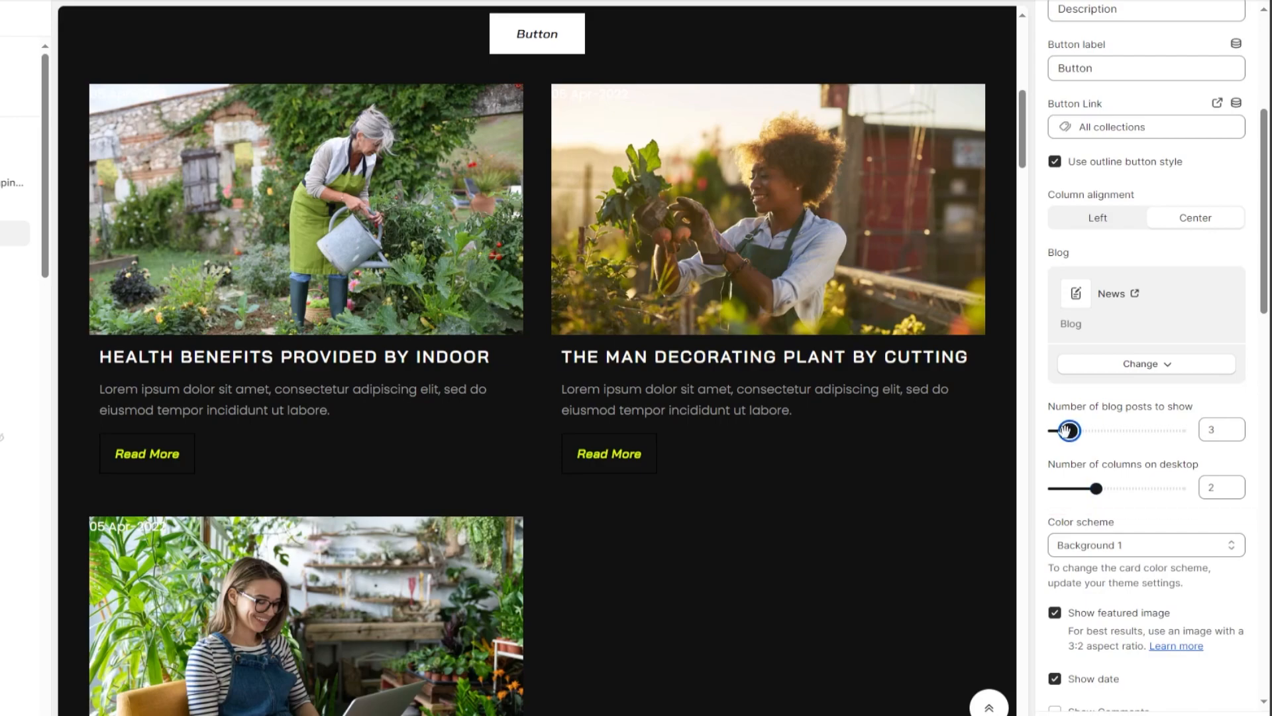
left_click_drag(1071, 431, 1053, 430)
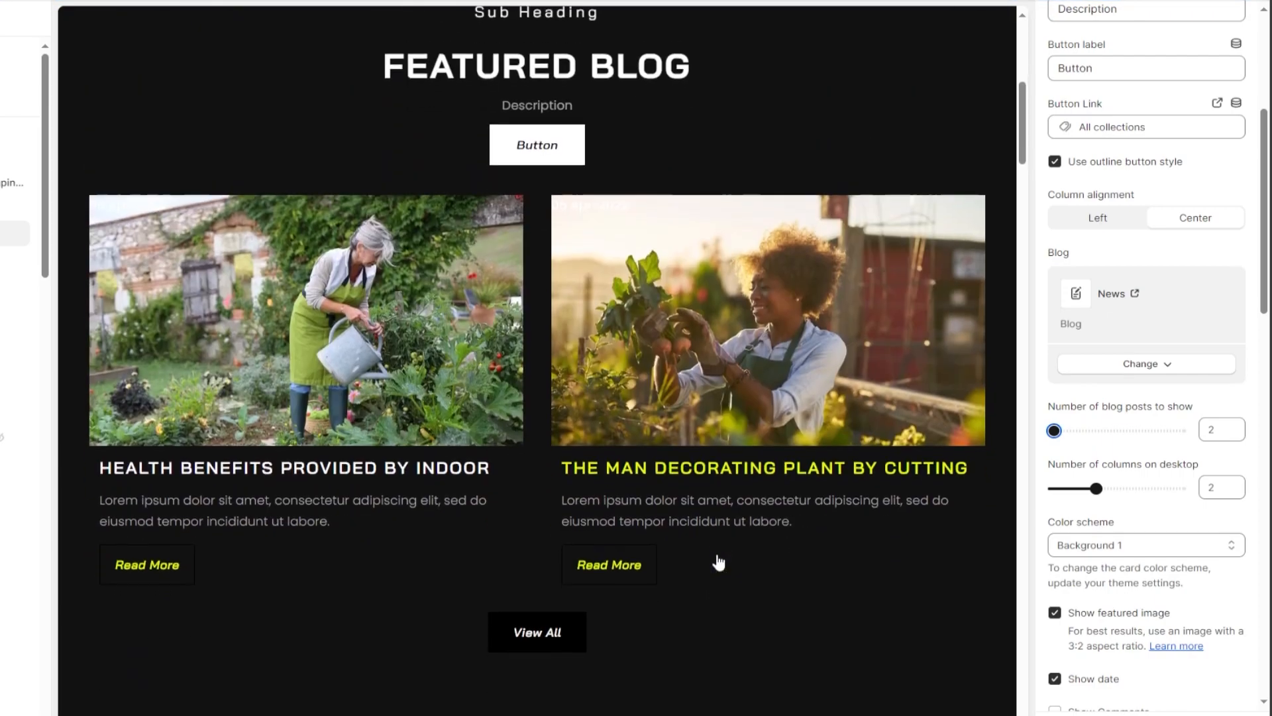
left_click_drag(1103, 493, 1138, 490)
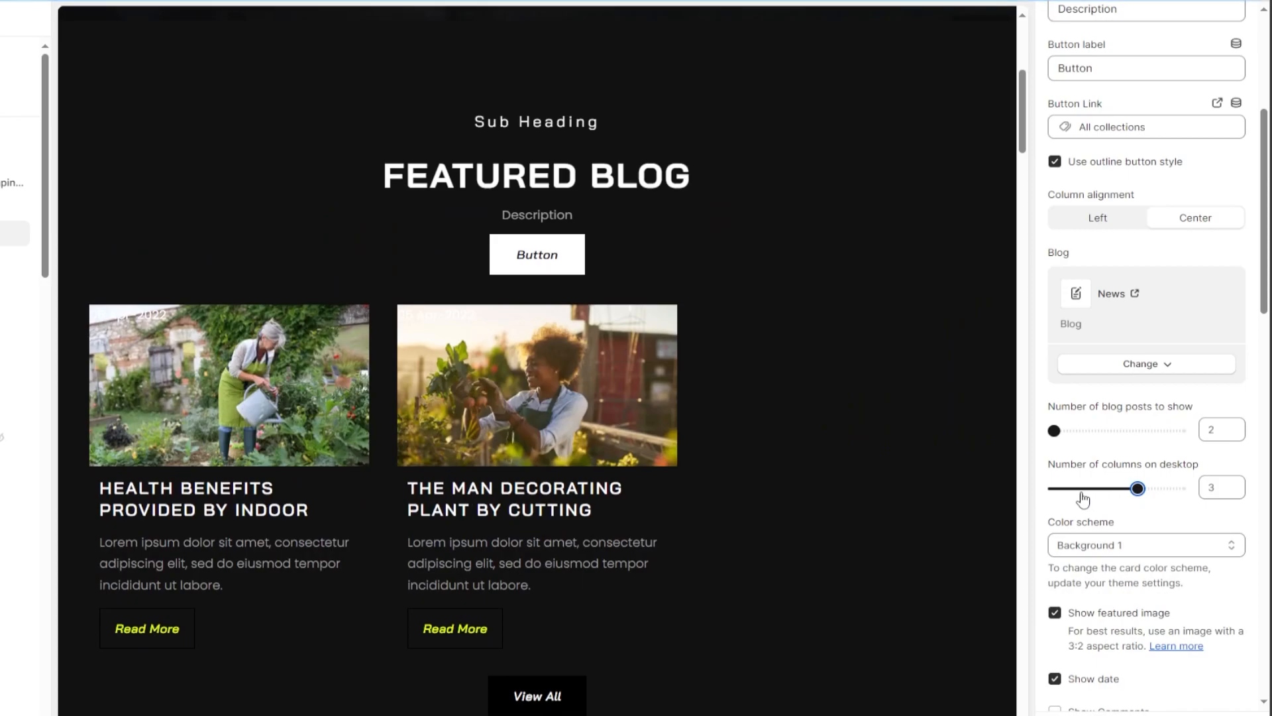
mouse_move(1055, 431)
left_mouse_down()
mouse_move(1084, 431)
mouse_move(1070, 431)
left_mouse_up()
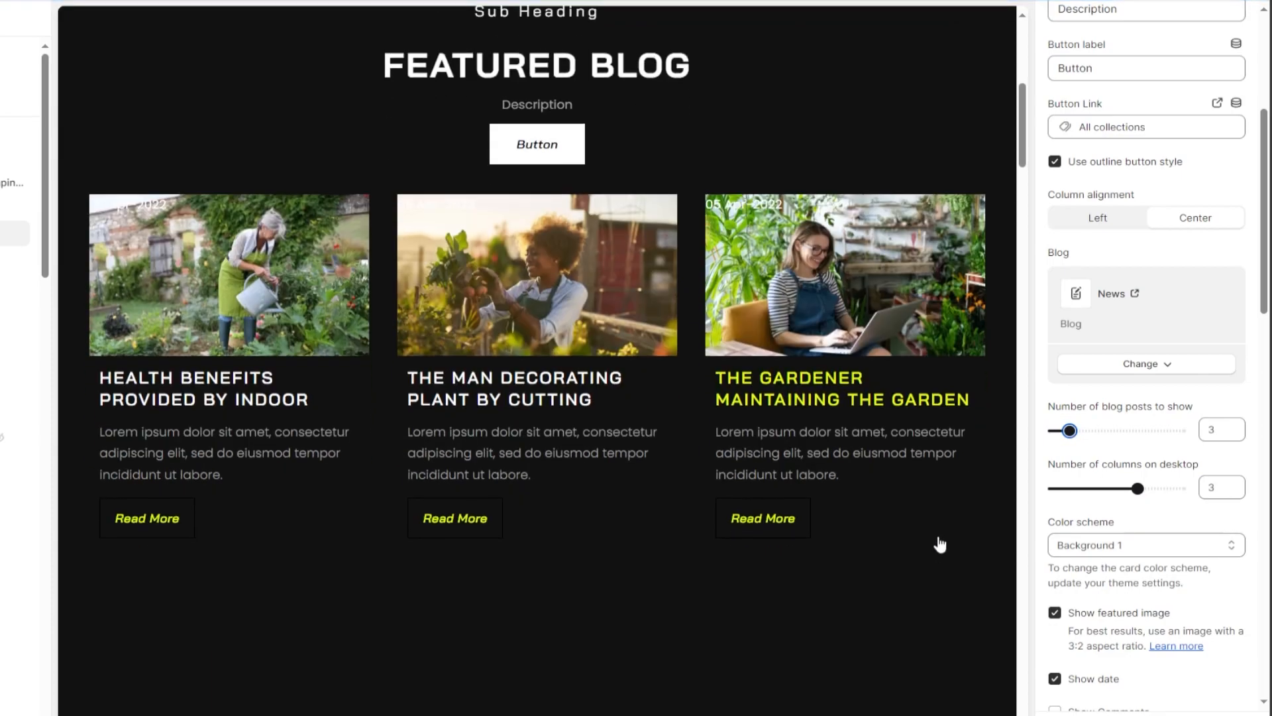
Switch the featured image off and back on, and hide the date on the section's blog posts.
scroll(1103, 548, "down", 2)
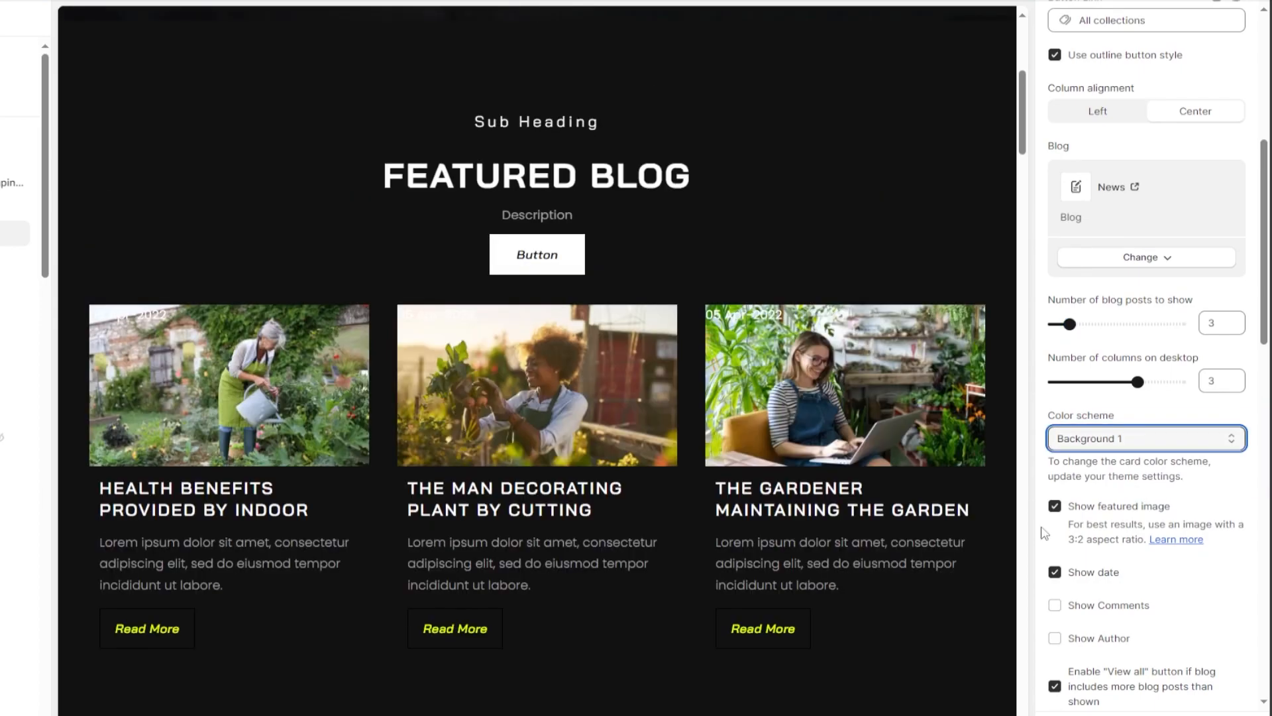
scroll(1085, 524, "down", 3)
scroll(1085, 520, "up", 1)
left_click(1059, 404)
left_click(1059, 404)
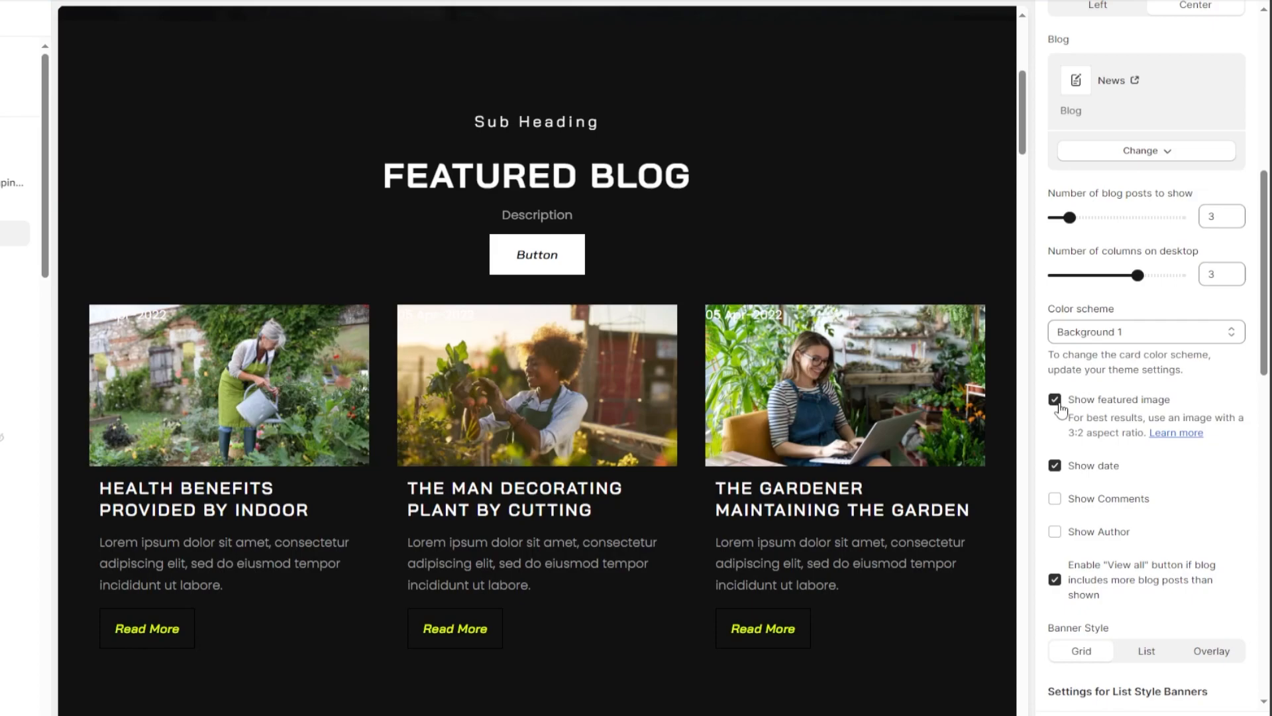
left_click(1055, 465)
Show 2 blog posts in 2 desktop columns, and switch the "View all" button off and back on.
scroll(1164, 536, "down", 2)
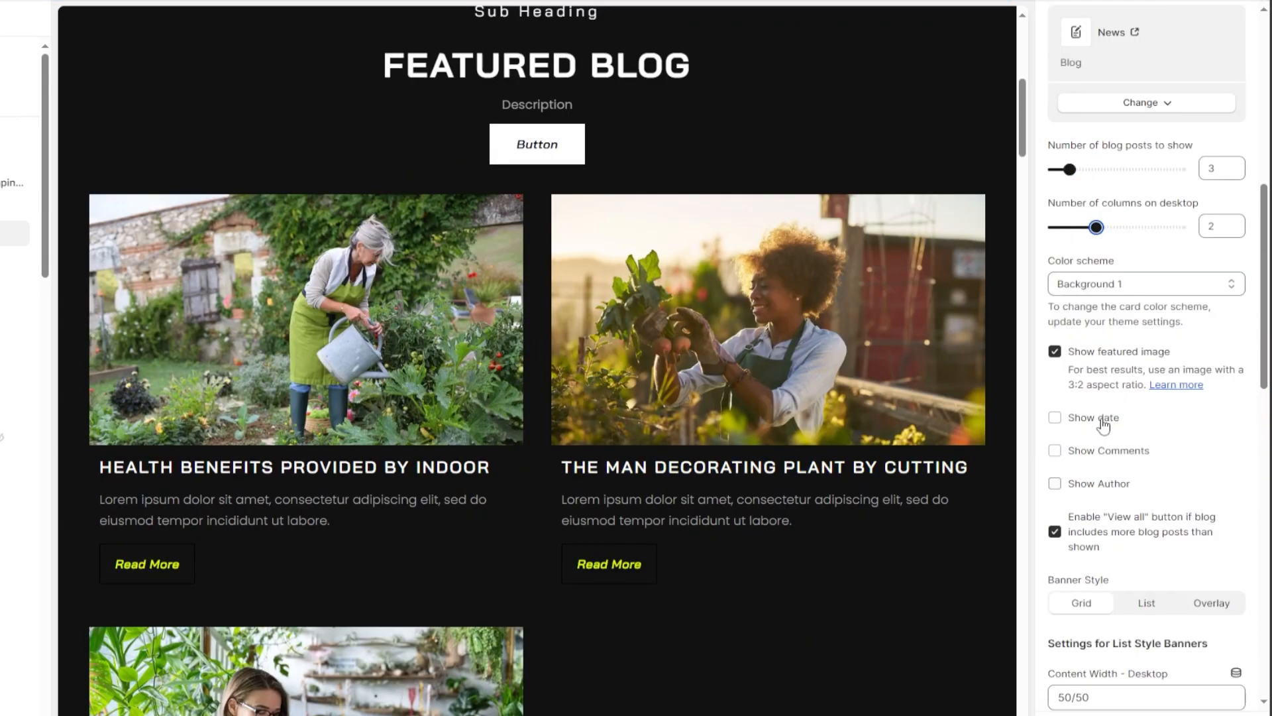
scroll(1069, 323, "up", 3)
left_click_drag(1069, 323, 1054, 322)
scroll(1095, 628, "down", 3)
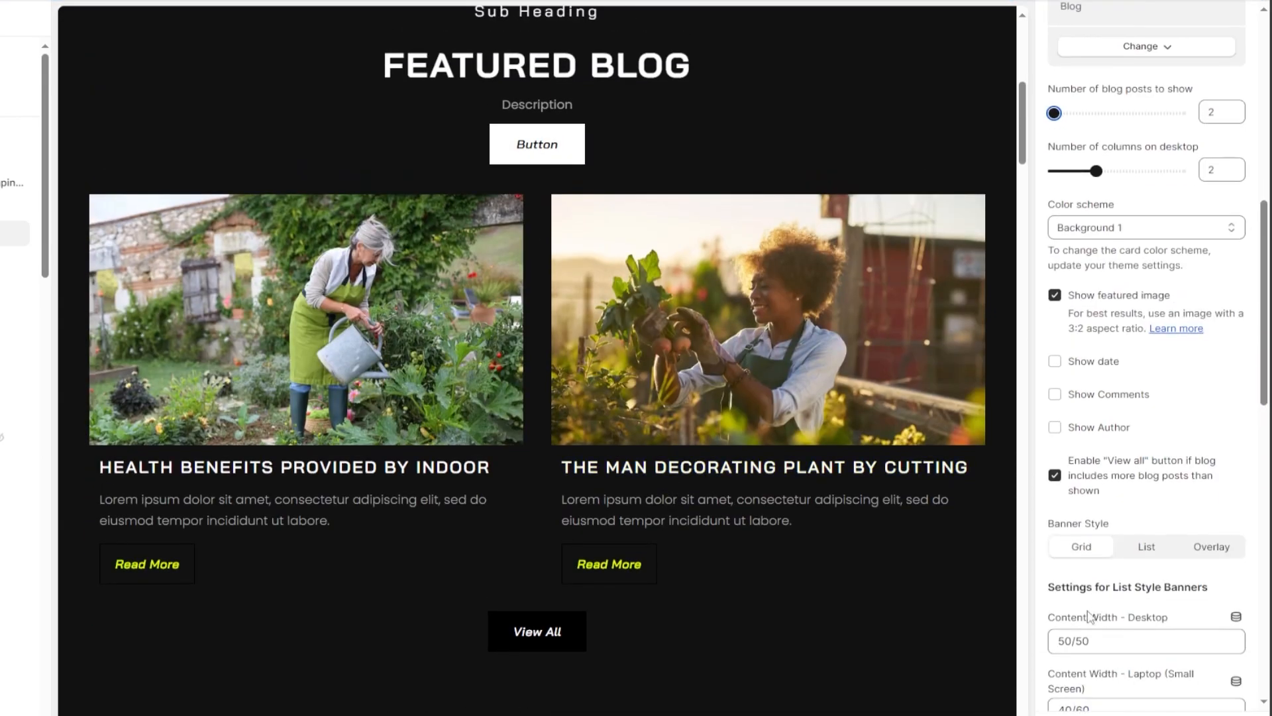
left_click(1055, 480)
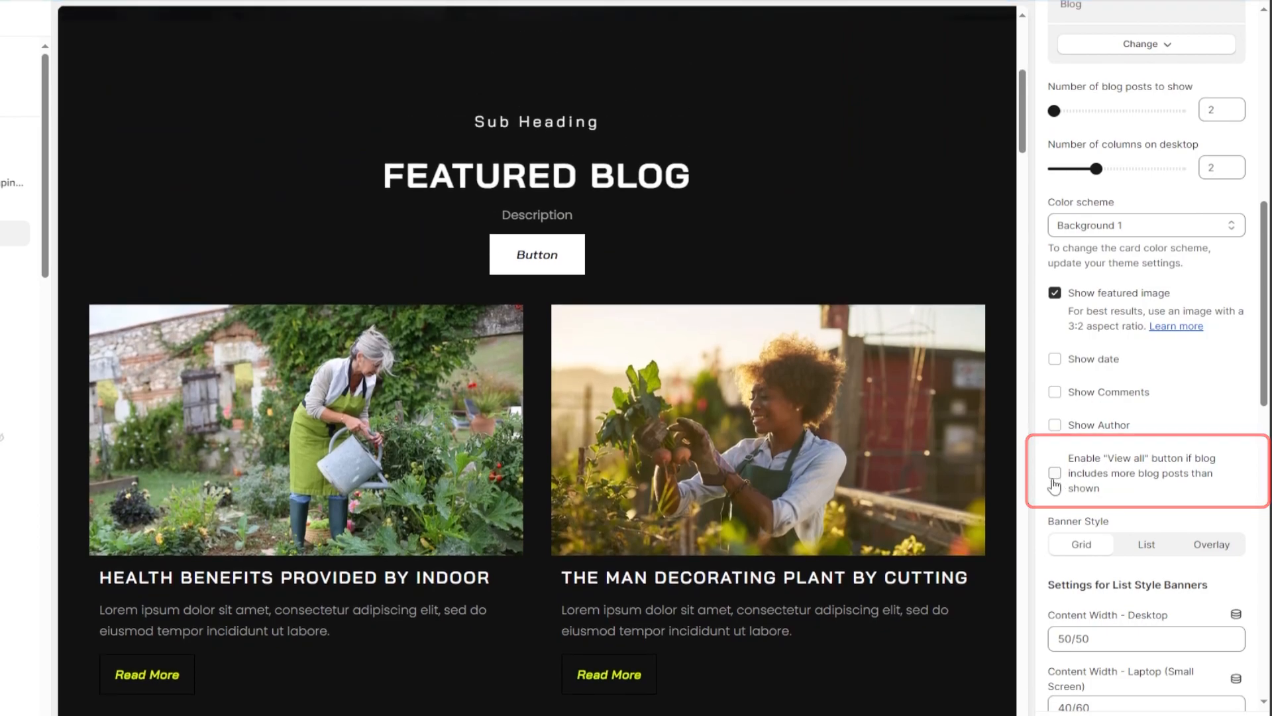
left_click(1055, 482)
Try the List banner style for the blog posts and inspect its laptop content width setting.
scroll(1127, 438, "down", 3)
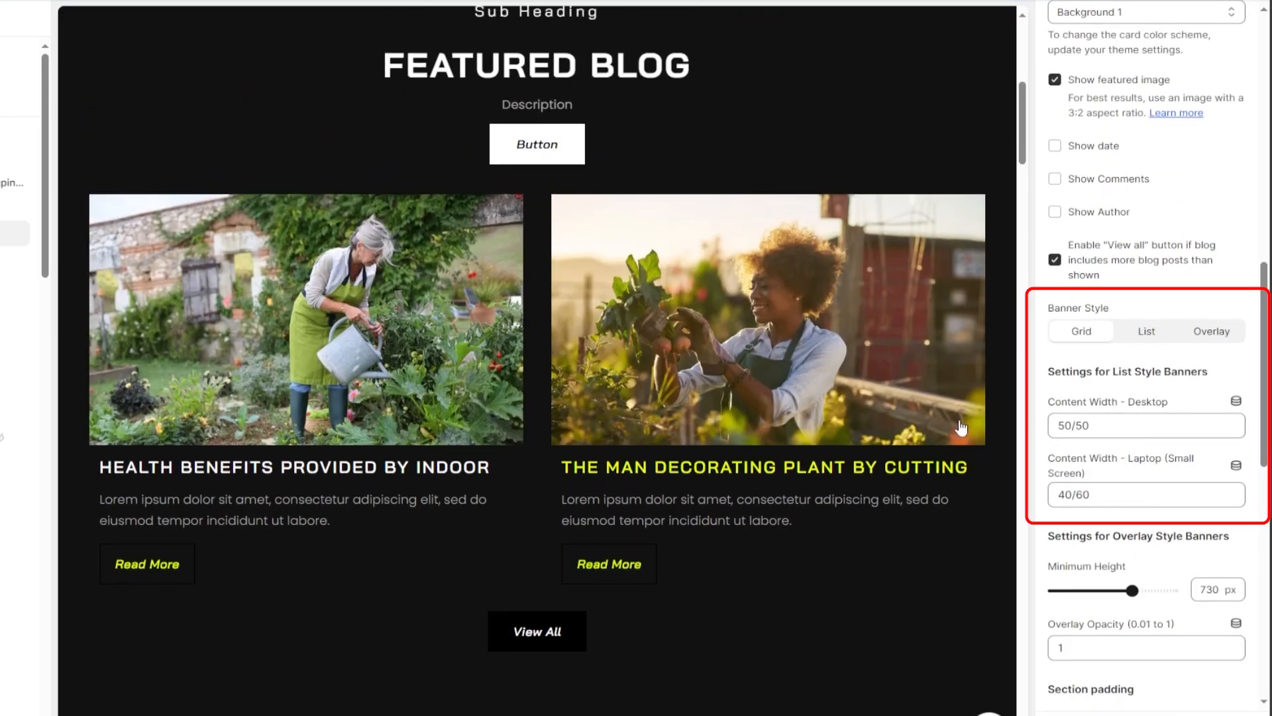
left_click(1147, 332)
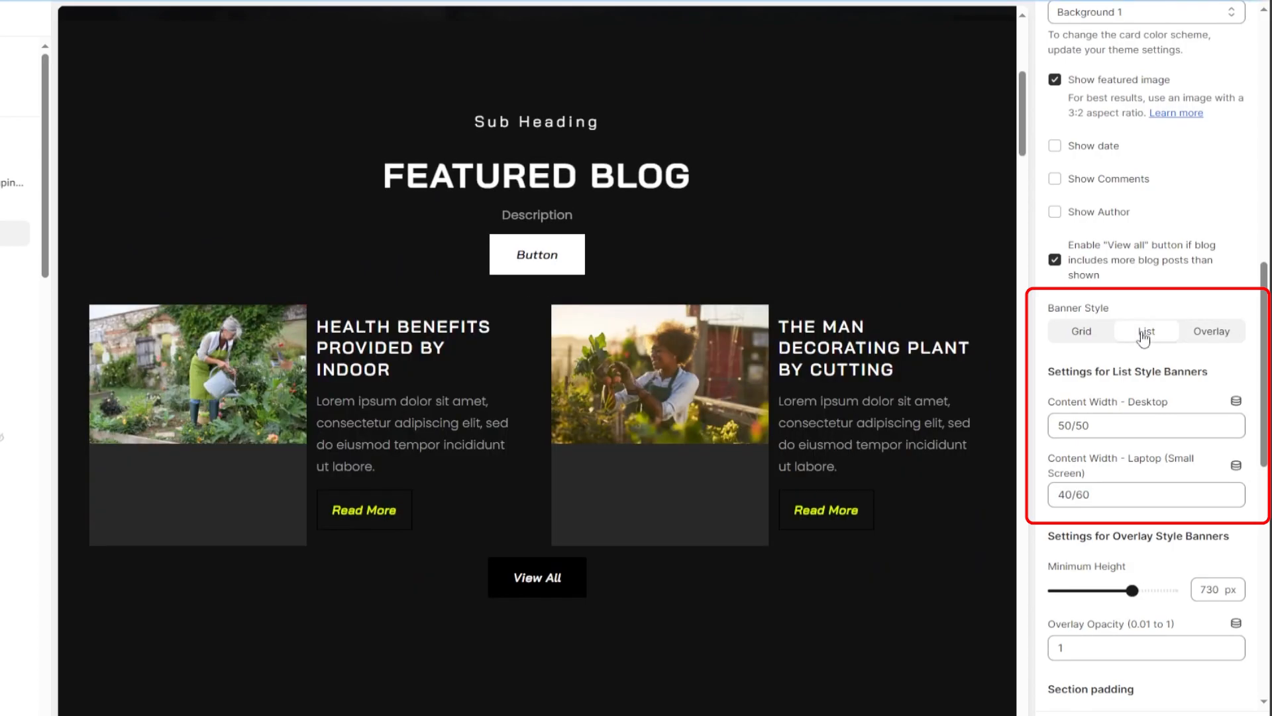
triple_click(1111, 489)
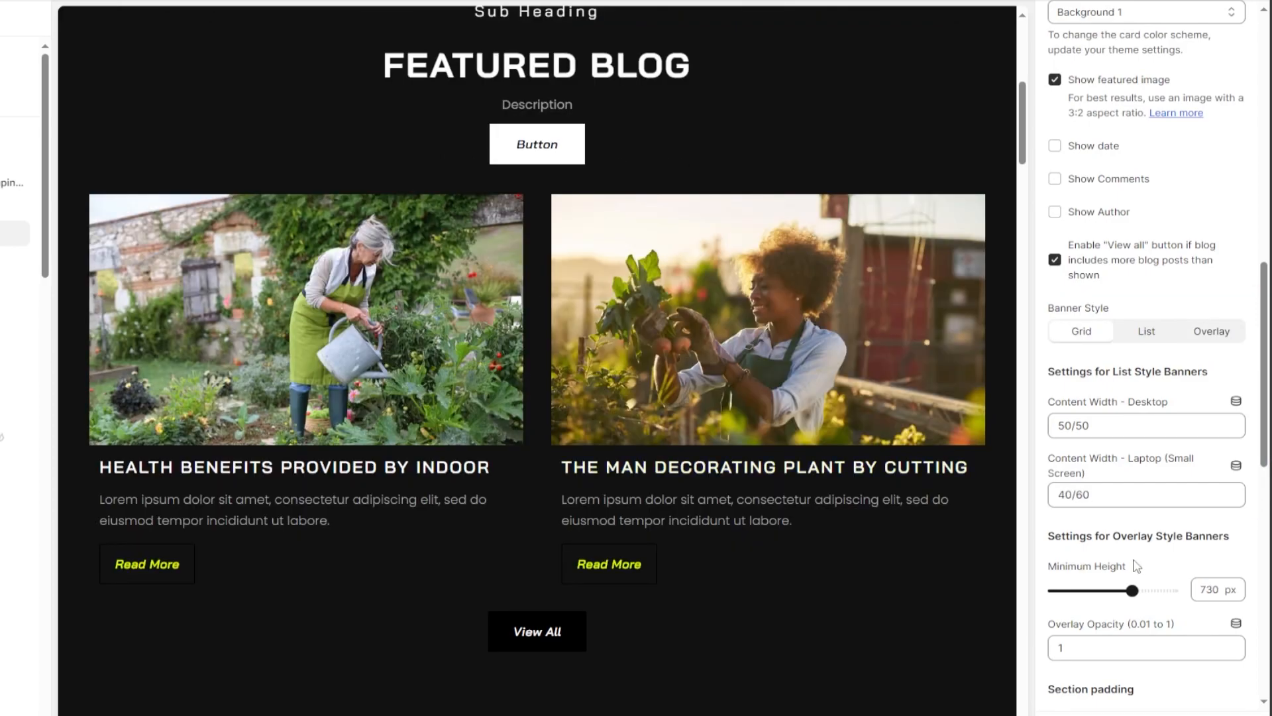
Use the Overlay banner style with a 710 px minimum height, and set section padding to 112 px top and 120 px bottom.
scroll(1139, 566, "down", 2)
left_click_drag(1135, 480, 1160, 483)
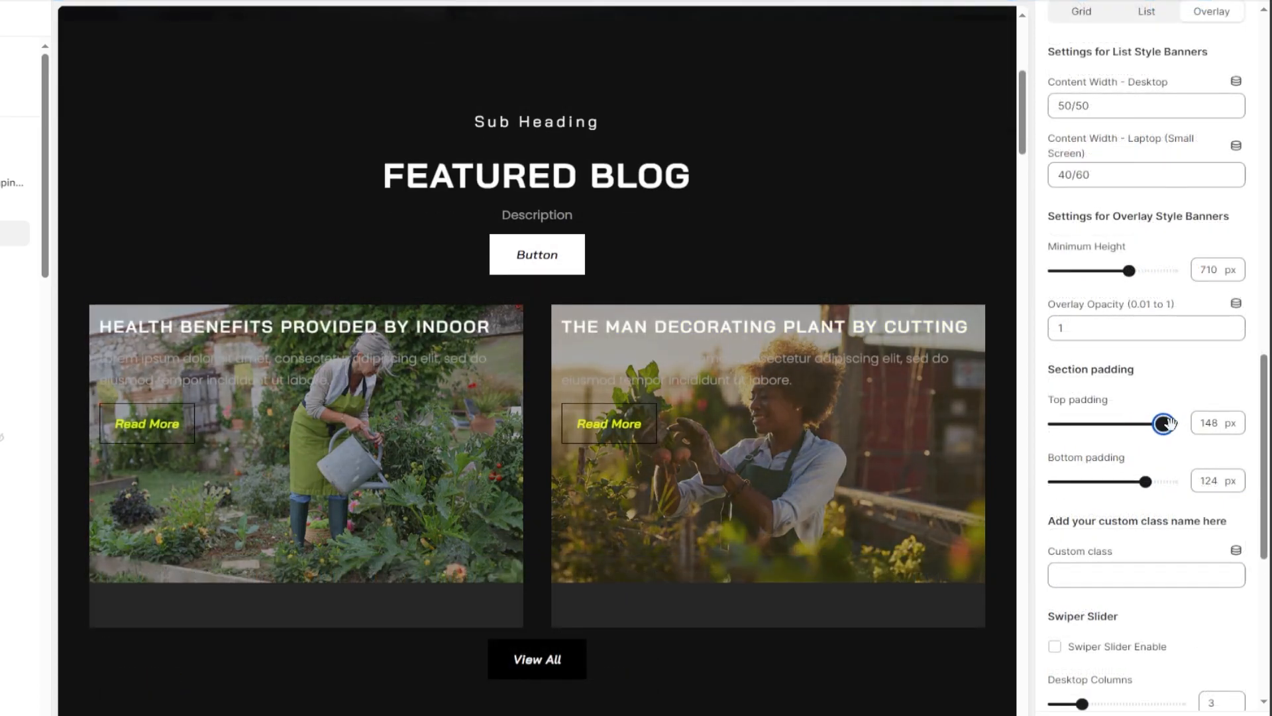
mouse_move(1162, 423)
left_mouse_down()
mouse_move(1172, 423)
mouse_move(1137, 423)
left_mouse_up()
scroll(1116, 445, "down", 2)
mouse_move(1146, 374)
left_mouse_down()
mouse_move(1185, 391)
mouse_move(1142, 375)
left_mouse_up()
scroll(713, 562, "down", 4)
scroll(713, 563, "up", 1)
scroll(894, 422, "up", 3)
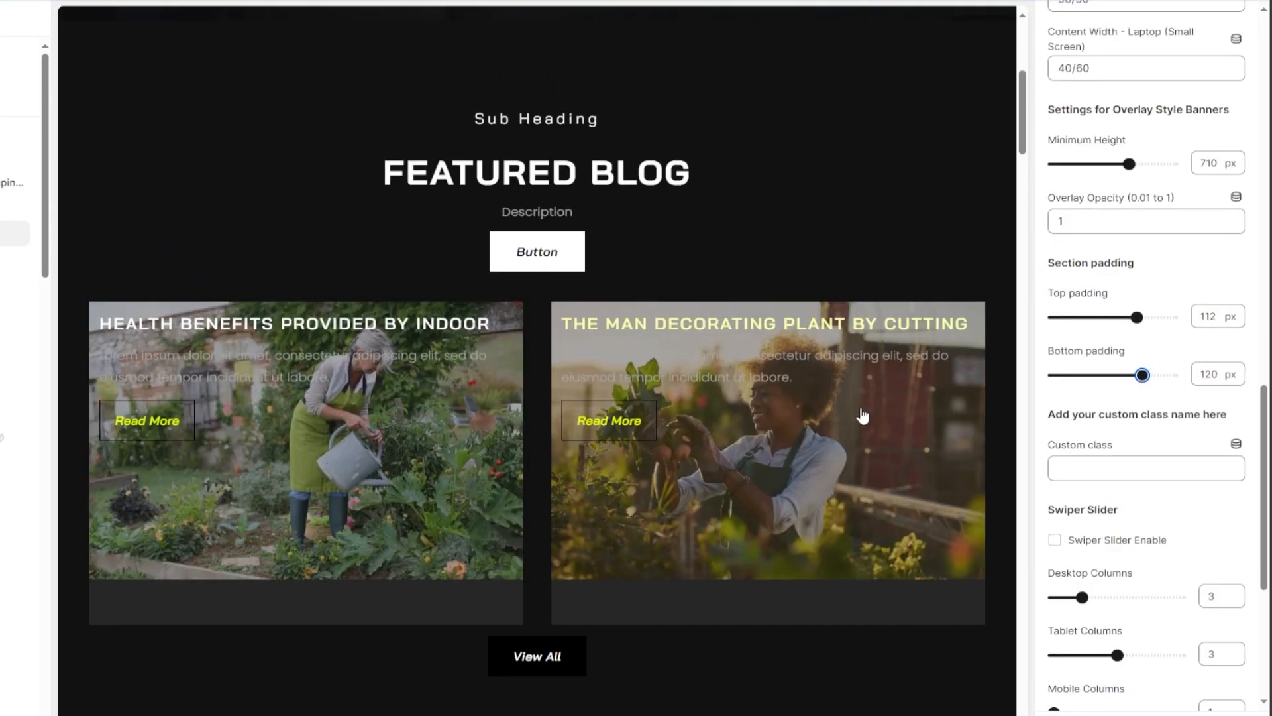
Enable the section's Swiper slider with pagination, navigation, Auto Play set to 1 and swipe on mobile.
scroll(1120, 507, "down", 5)
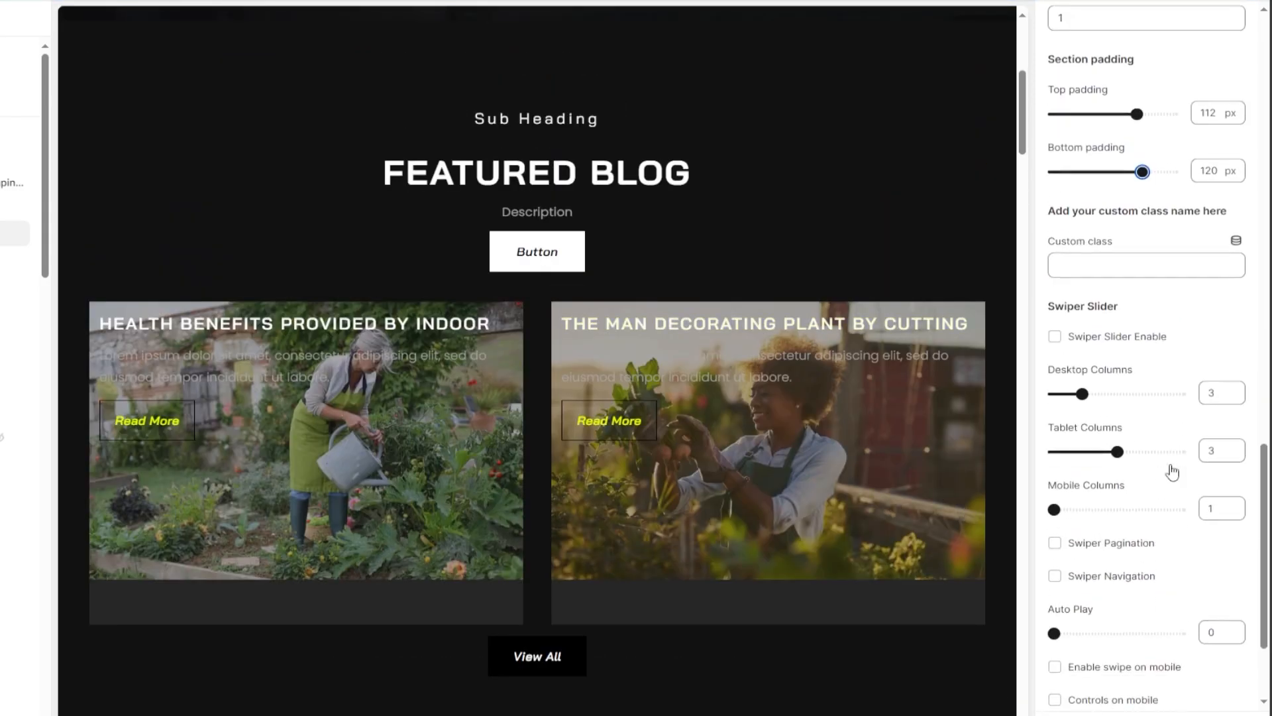
scroll(1150, 398, "down", 2)
left_click(1055, 220)
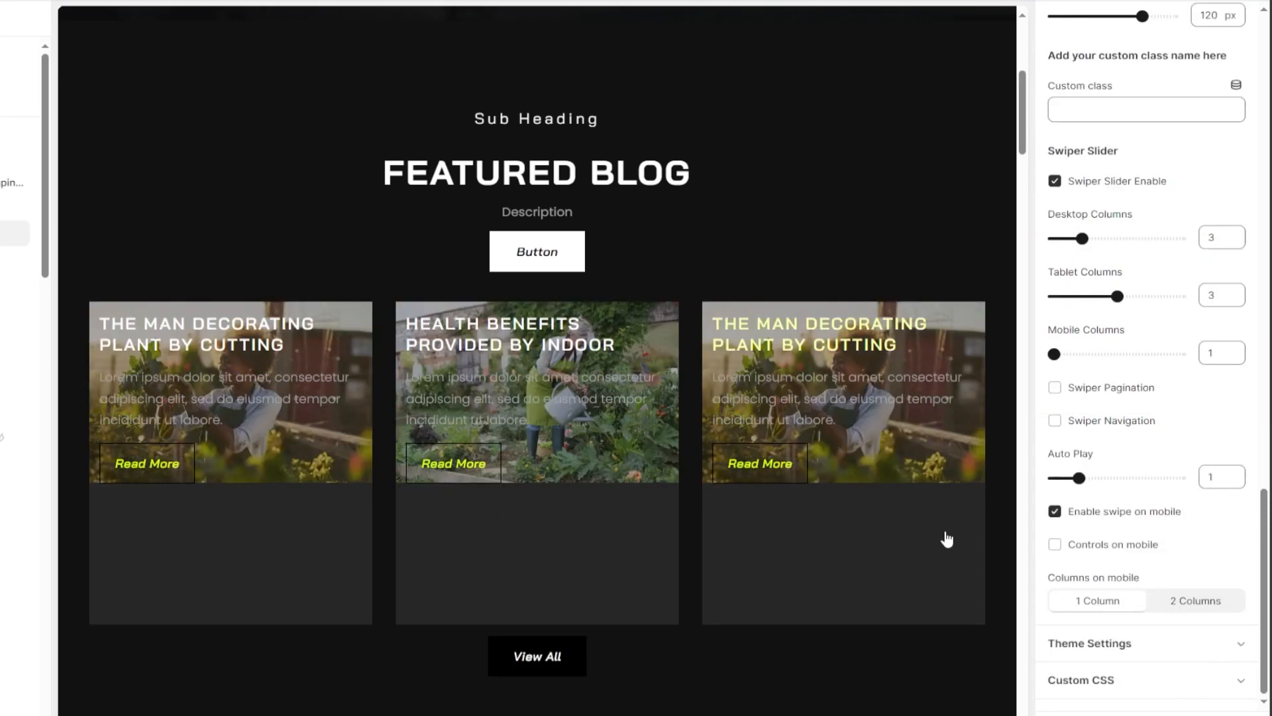
left_click(1055, 388)
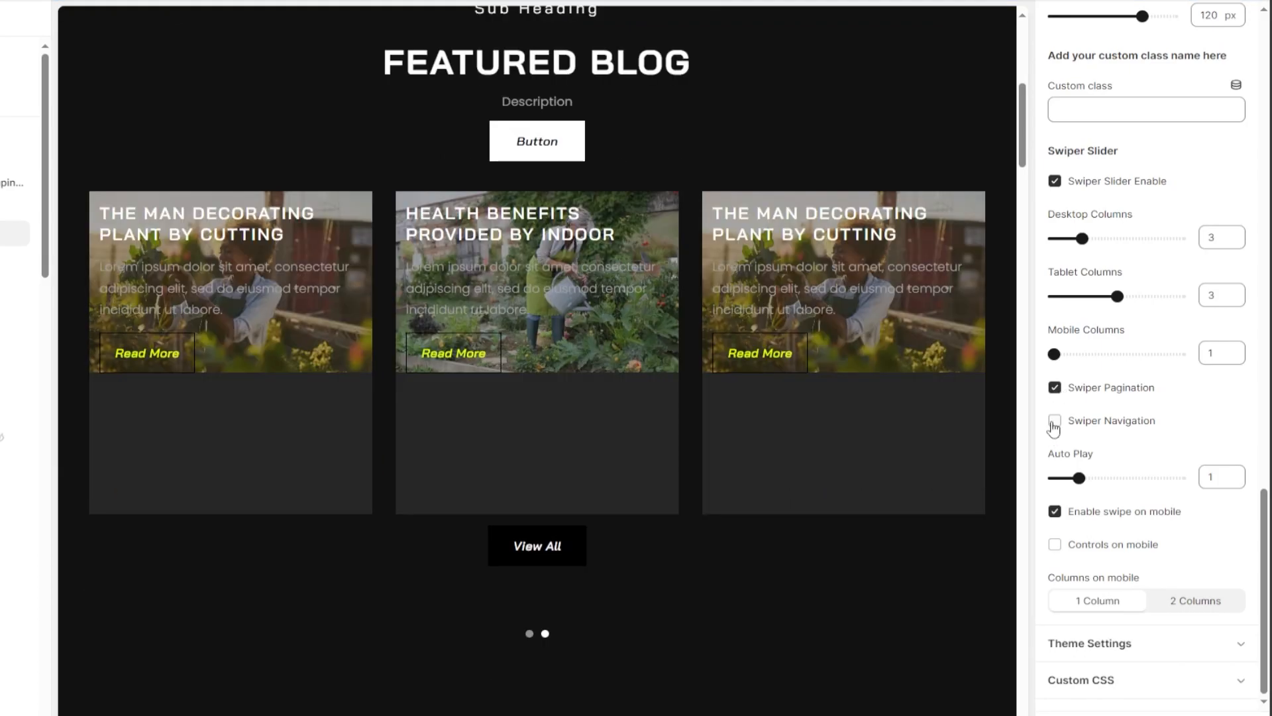
left_click(1055, 420)
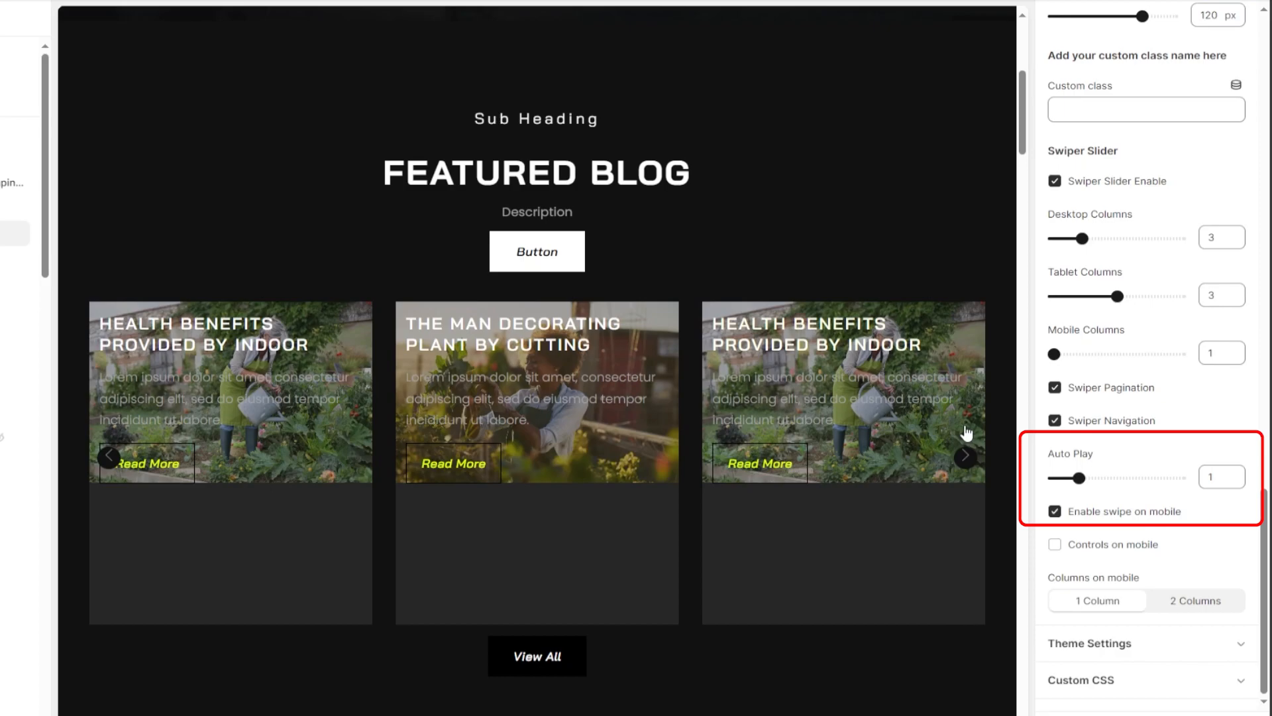
scroll(988, 530, "down", 2)
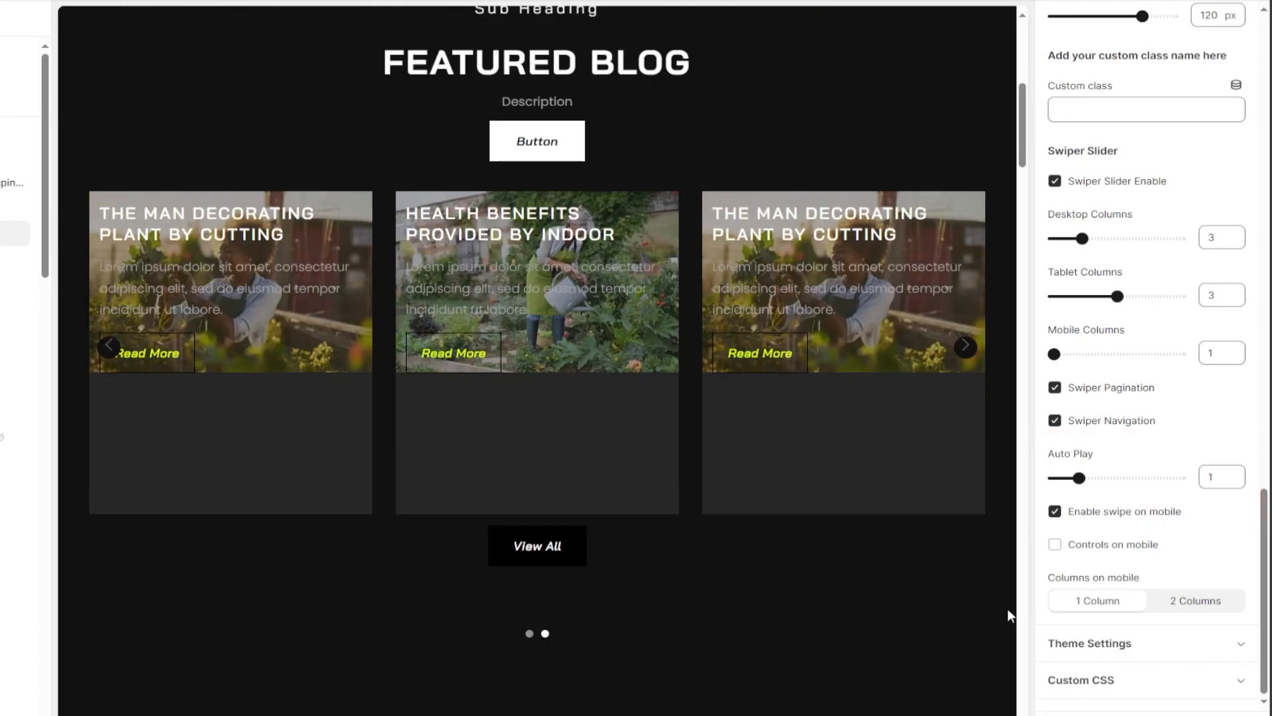